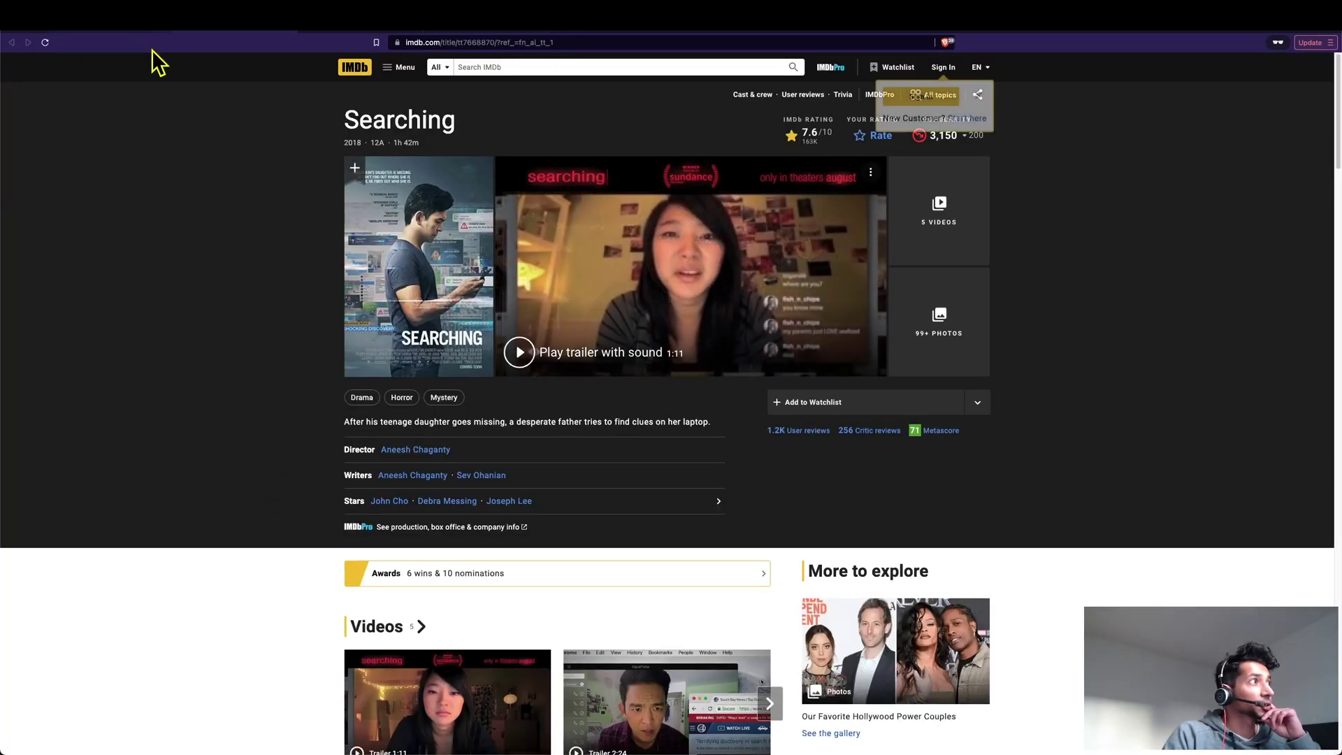
Return to the Qlik sheet and follow the 'Memories of murder' link to its IMDb page.
{"action": "left_click", "coordinate": [12, 42]}
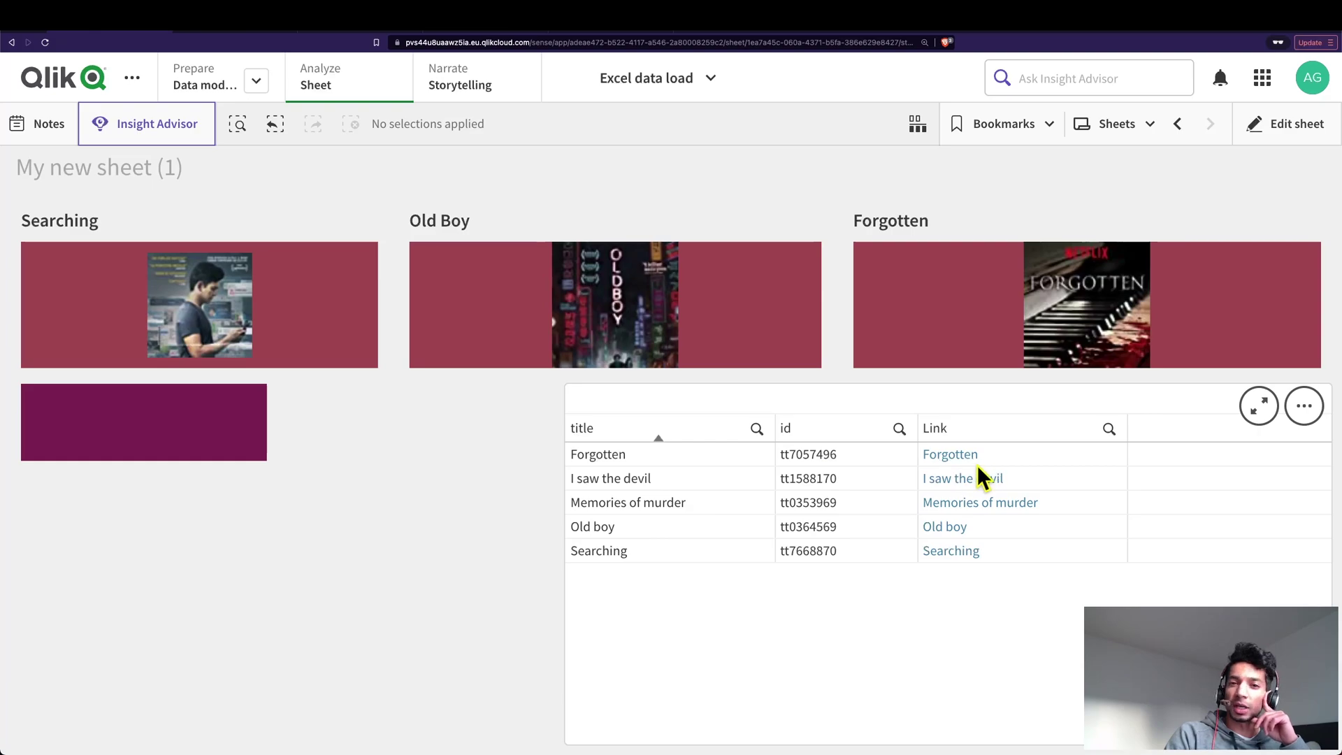
{"action": "left_click", "coordinate": [976, 503]}
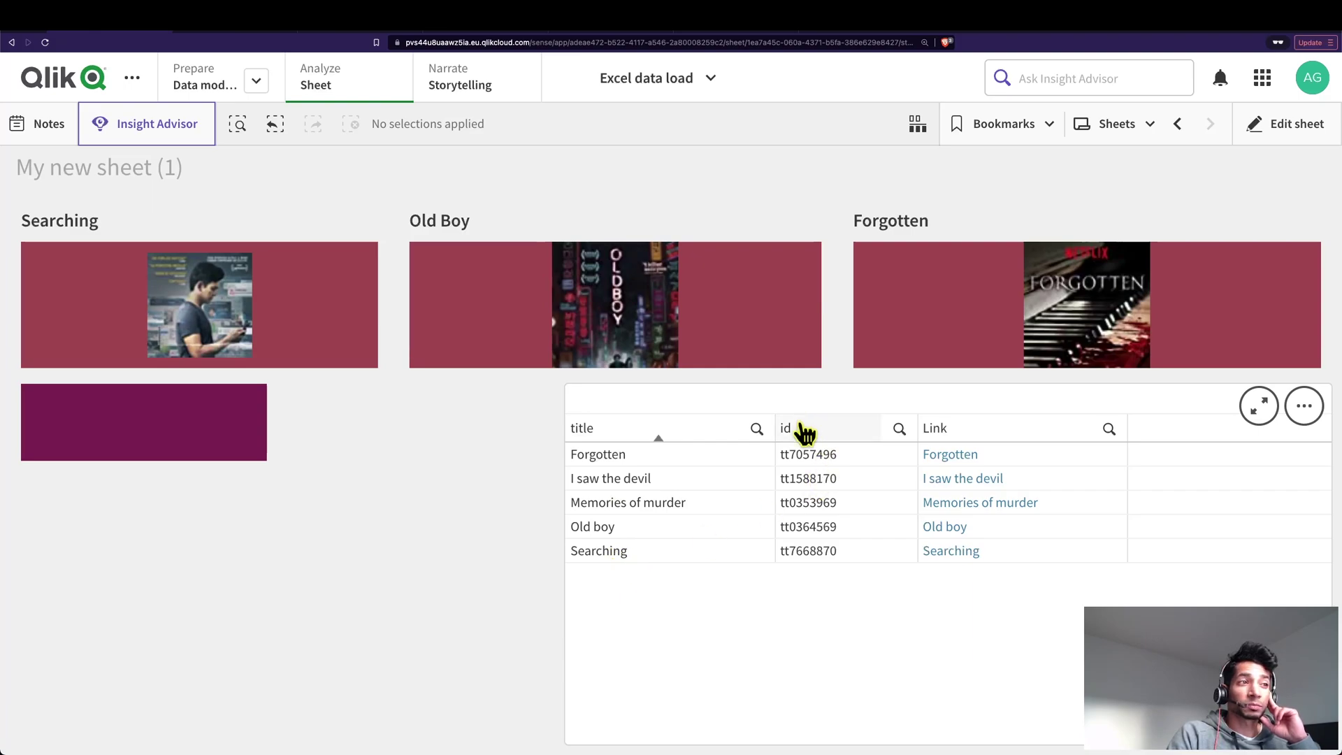
Select the Memories of Murder IMDb address and its id tt0353969, then return to the Qlik sheet.
{"action": "left_click", "coordinate": [226, 33]}
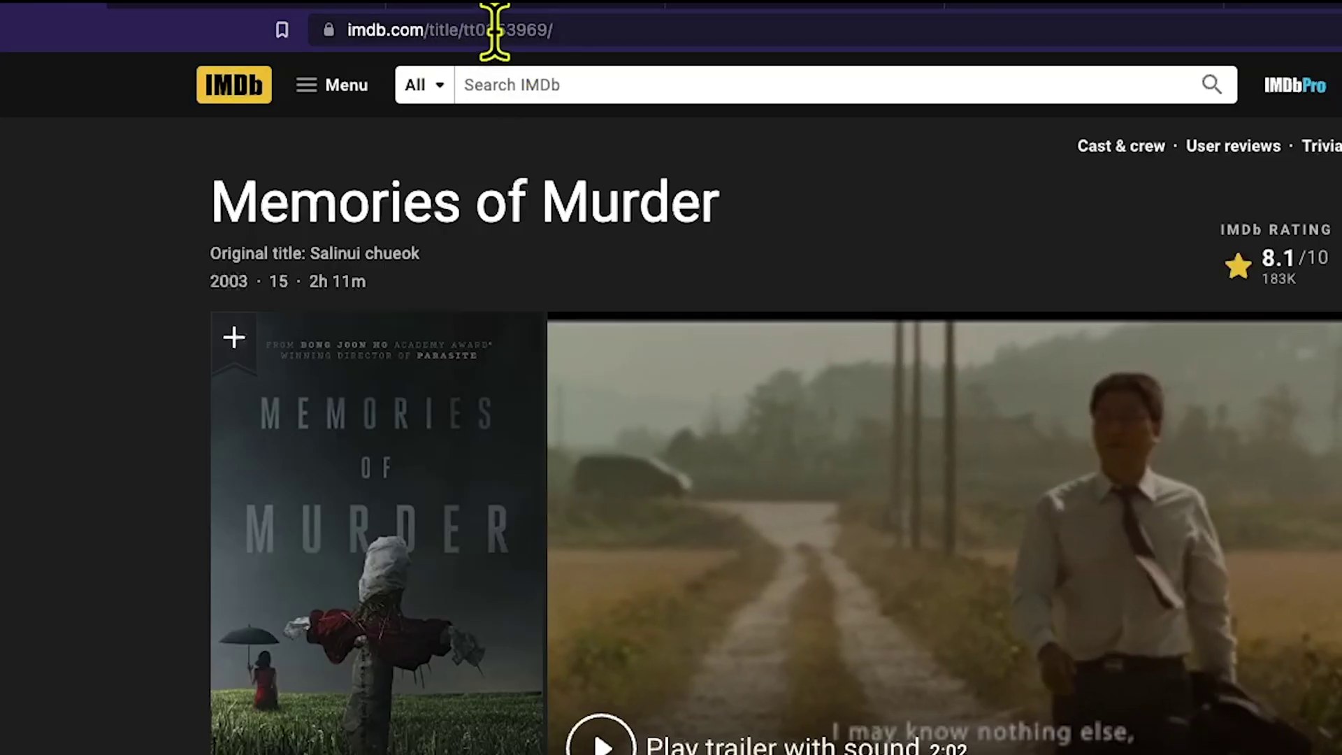
{"action": "double_click", "coordinate": [495, 30]}
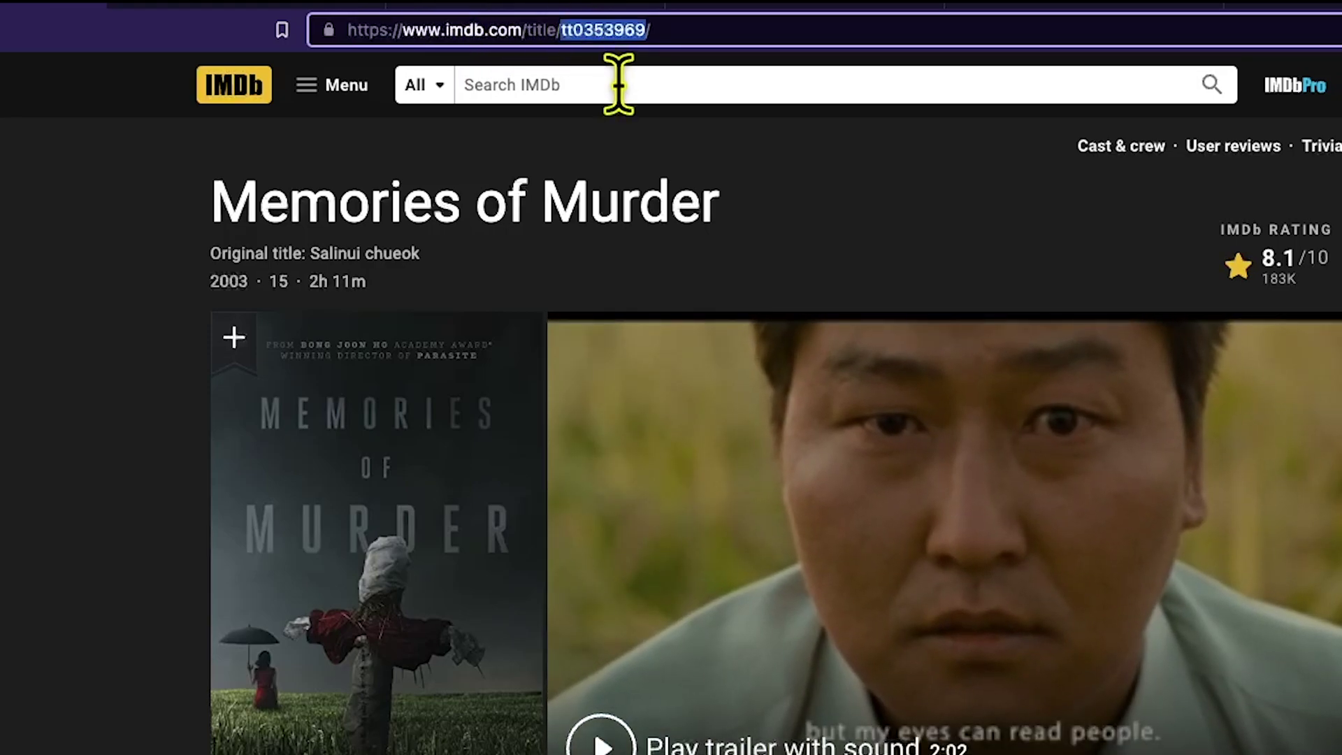
{"action": "left_click_drag", "start_coordinate": [683, 30], "coordinate": [278, 36]}
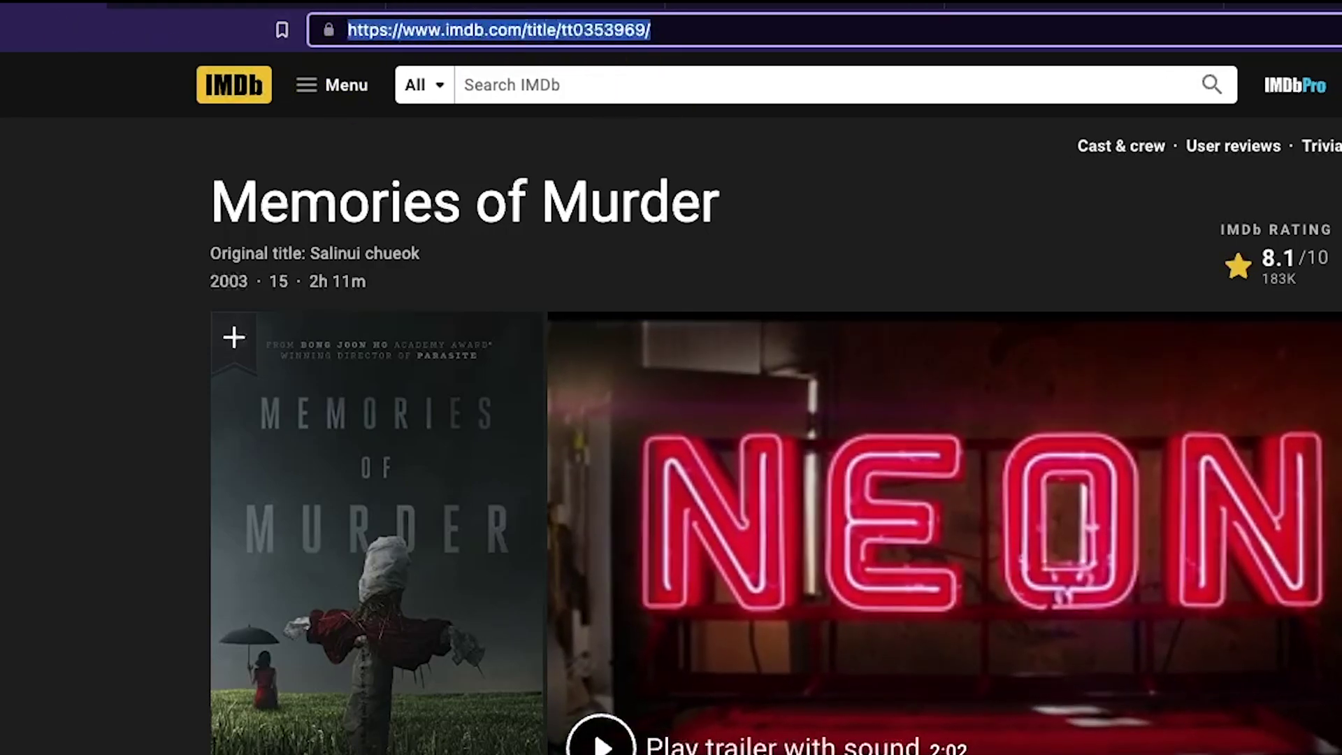
{"action": "left_click", "coordinate": [119, 35]}
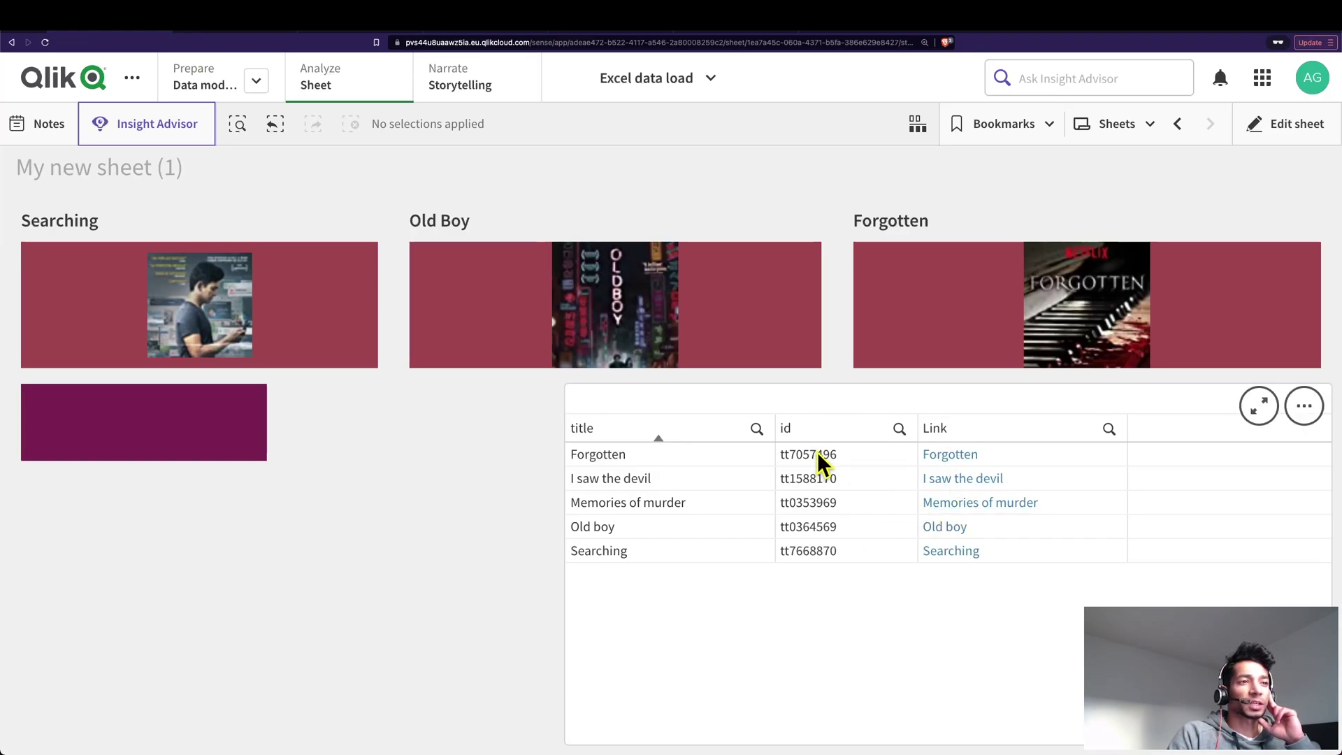
{"action": "left_click", "coordinate": [260, 33]}
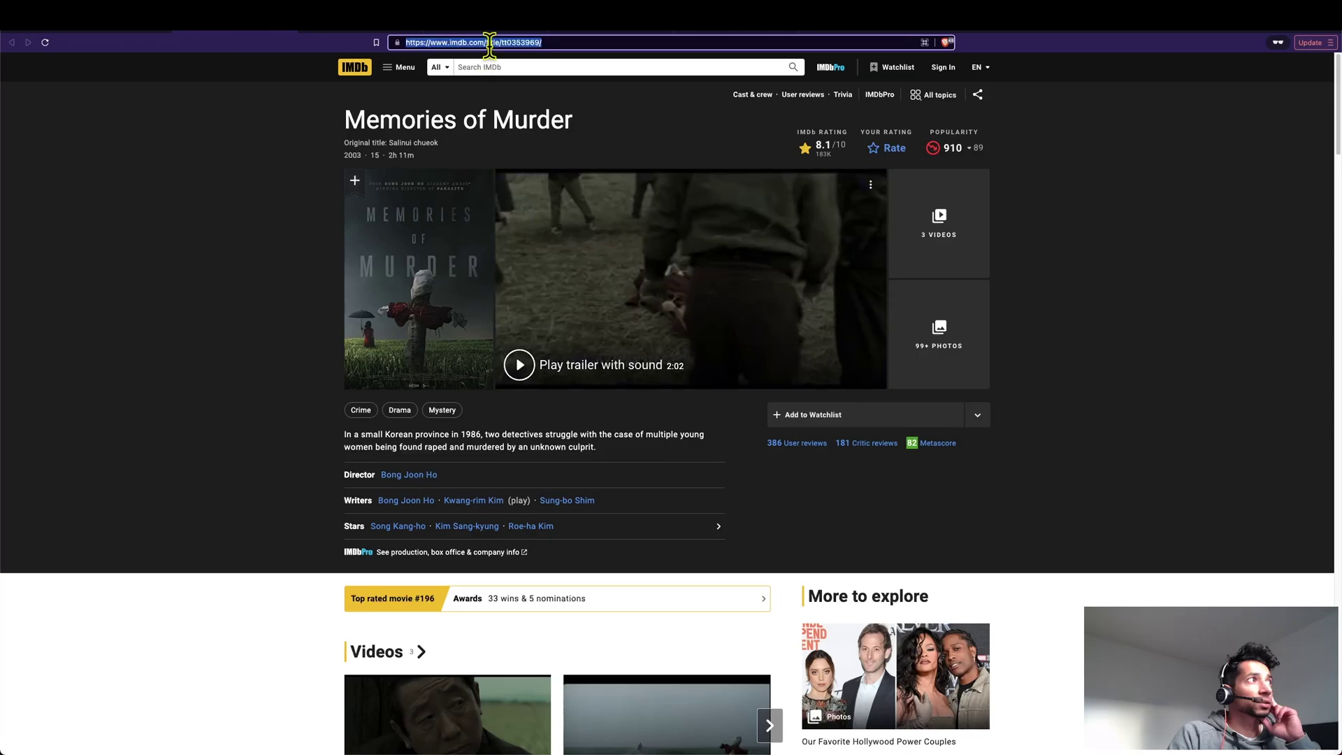
{"action": "double_click", "coordinate": [514, 43]}
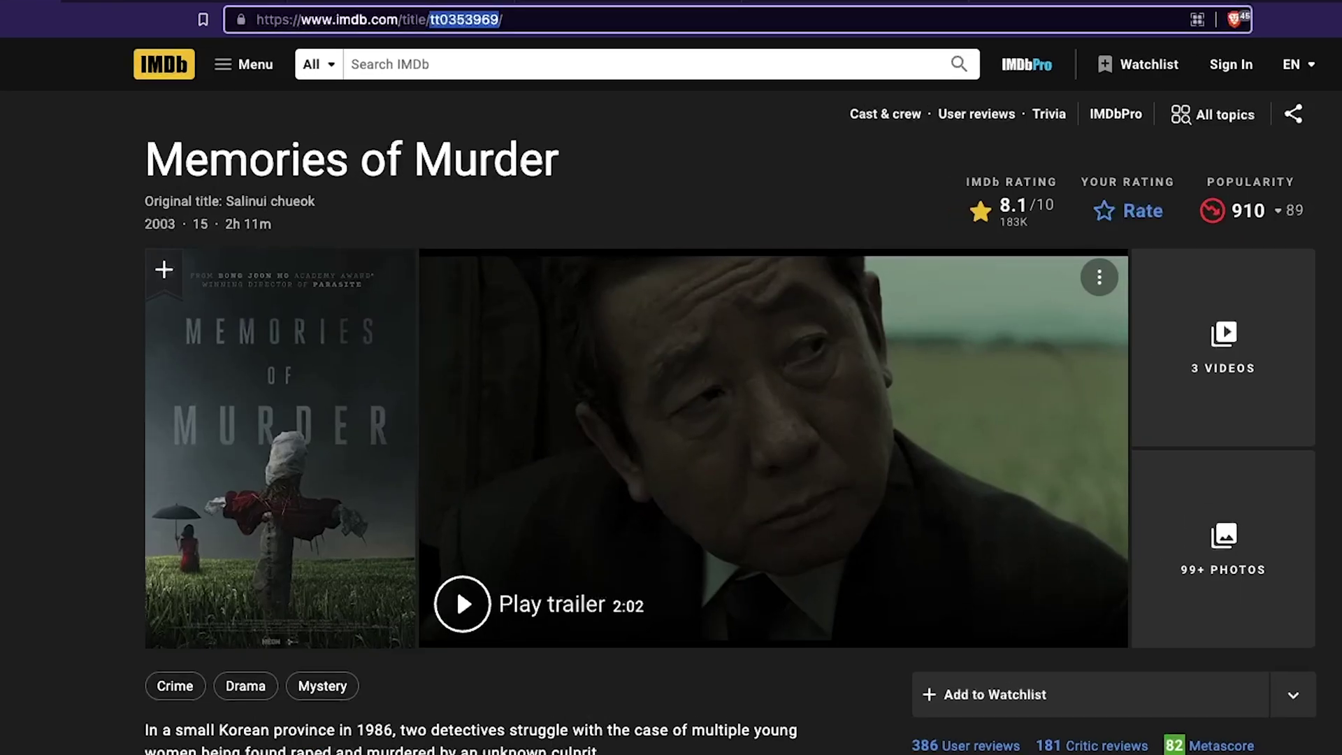
{"action": "key", "text": "ctrl+Tab"}
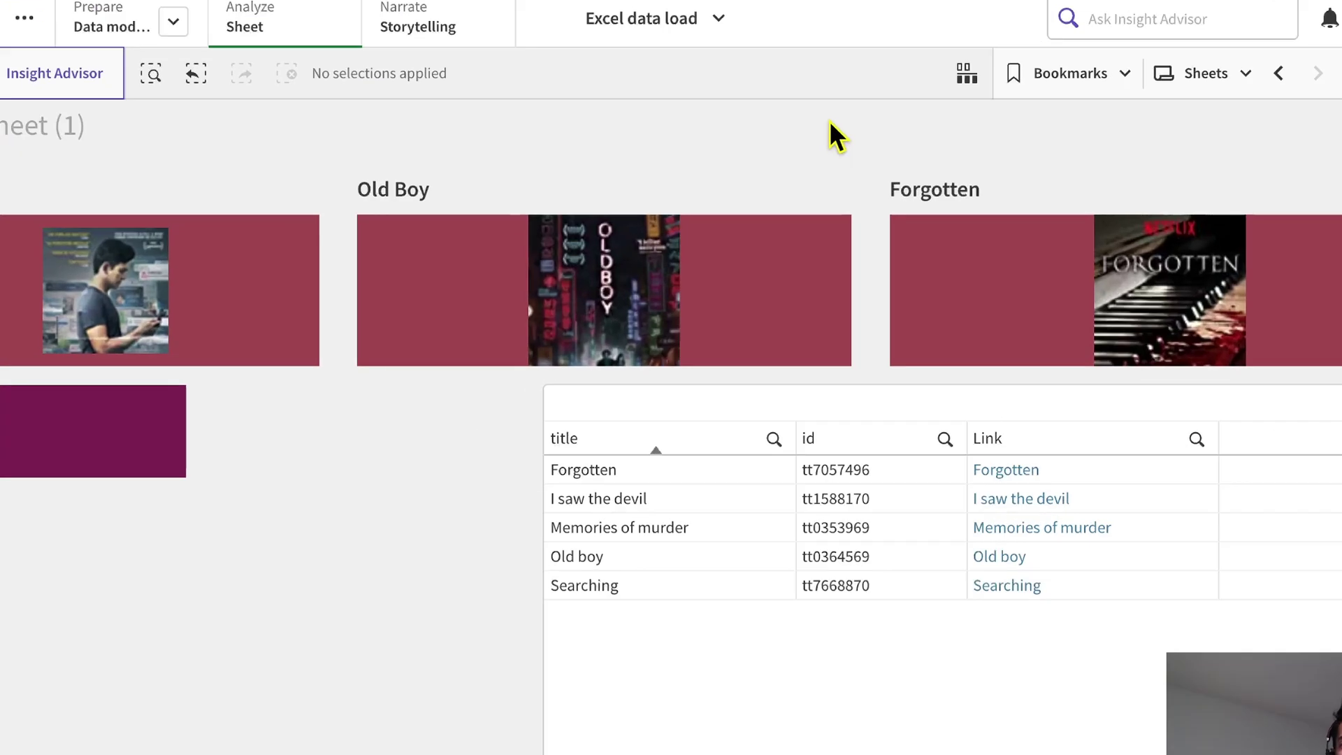
Put the movie sheet into edit mode.
{"action": "left_click", "coordinate": [1286, 123]}
Delete the old movie table and place a new Table chart sized 16 by 8.
{"action": "right_click", "coordinate": [823, 613]}
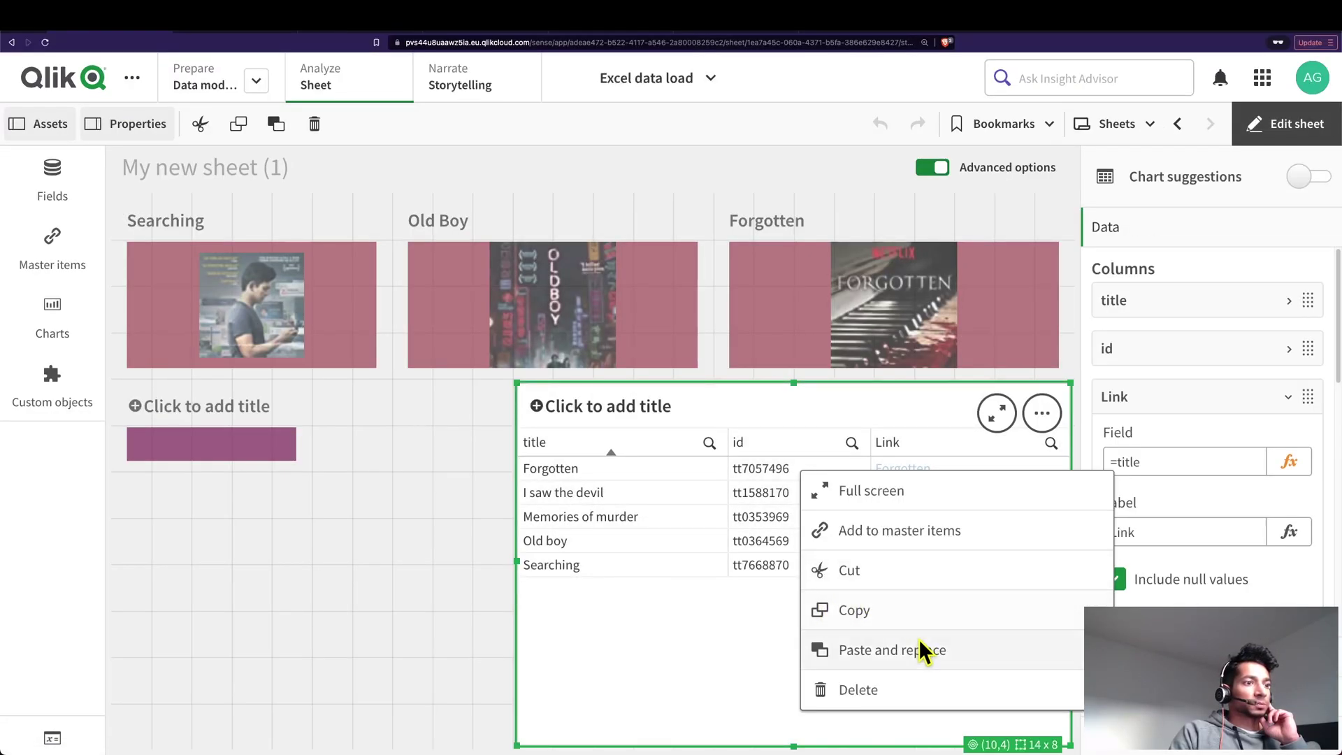
{"action": "left_click", "coordinate": [877, 690]}
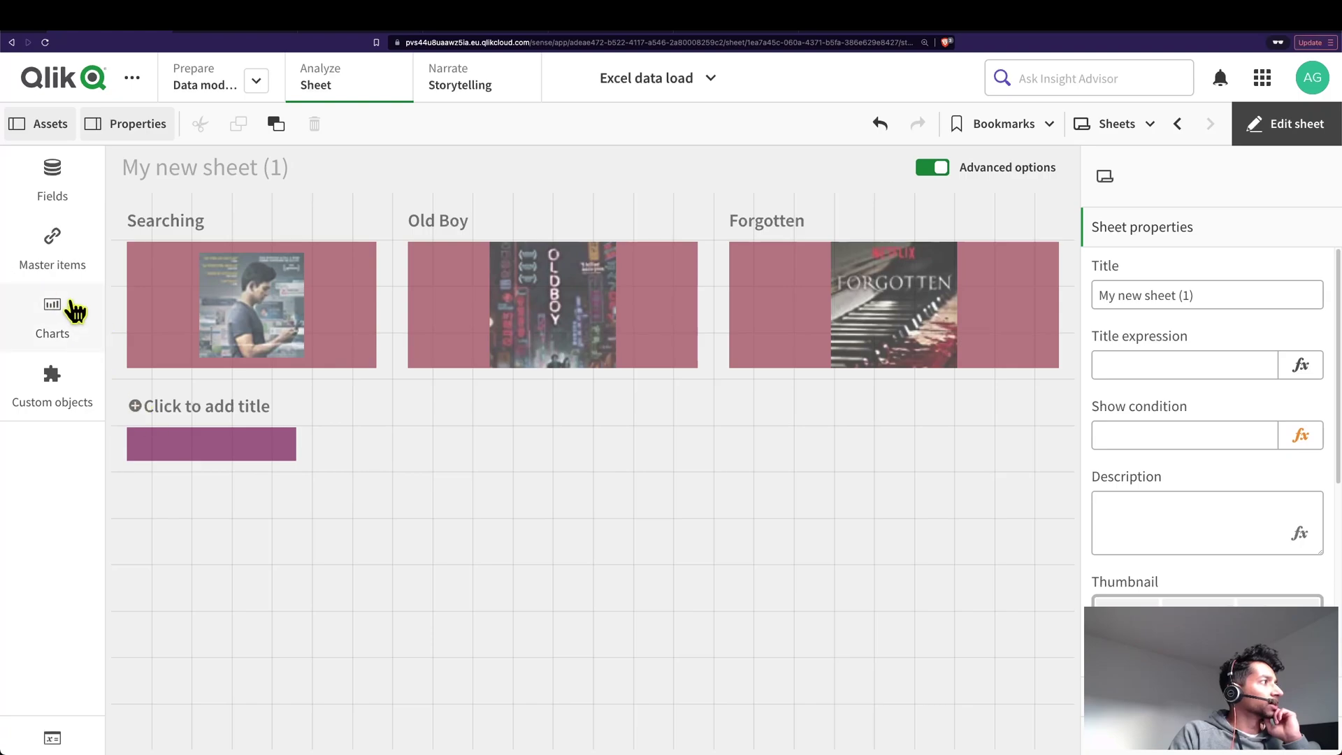
{"action": "left_click", "coordinate": [74, 309]}
{"action": "scroll", "coordinate": [144, 419], "scroll_direction": "down", "scroll_amount": 5}
{"action": "left_click_drag", "start_coordinate": [178, 577], "coordinate": [831, 582]}
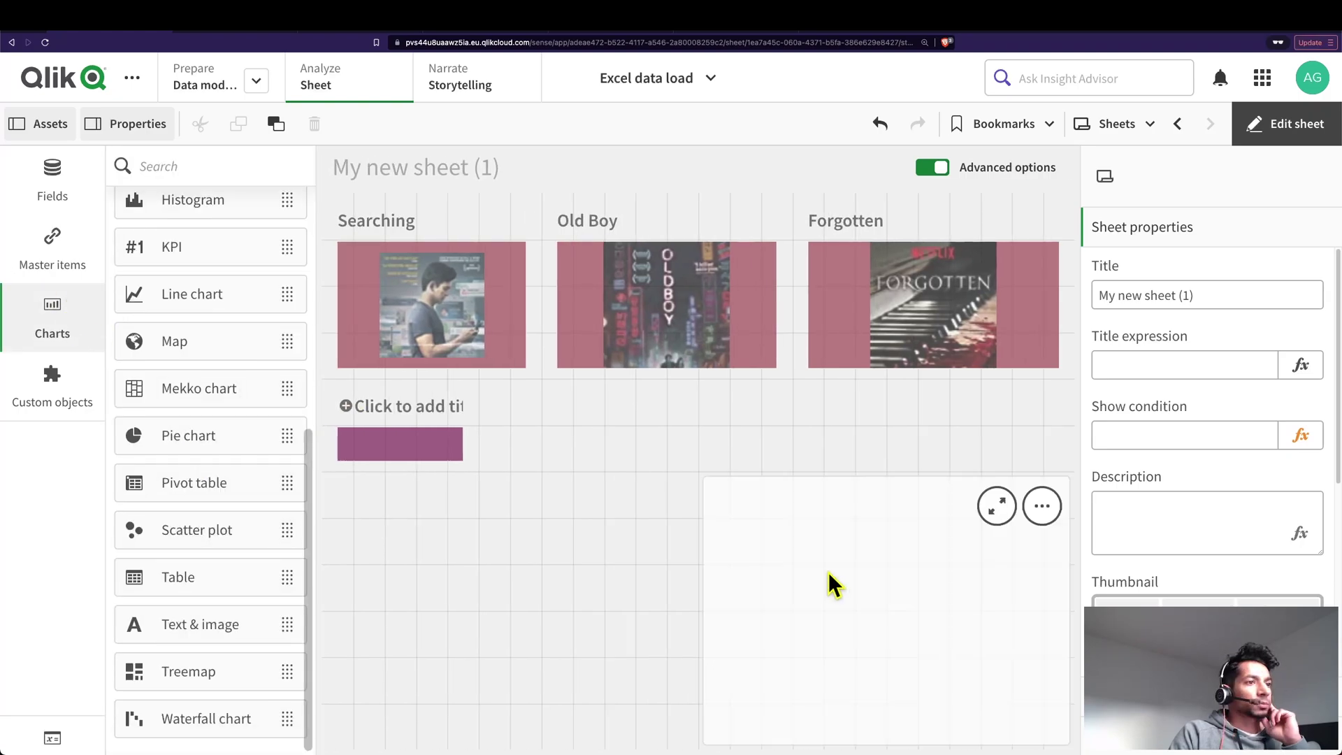
{"action": "left_click", "coordinate": [699, 483]}
{"action": "left_click", "coordinate": [704, 477]}
{"action": "left_click_drag", "start_coordinate": [702, 477], "coordinate": [578, 383]}
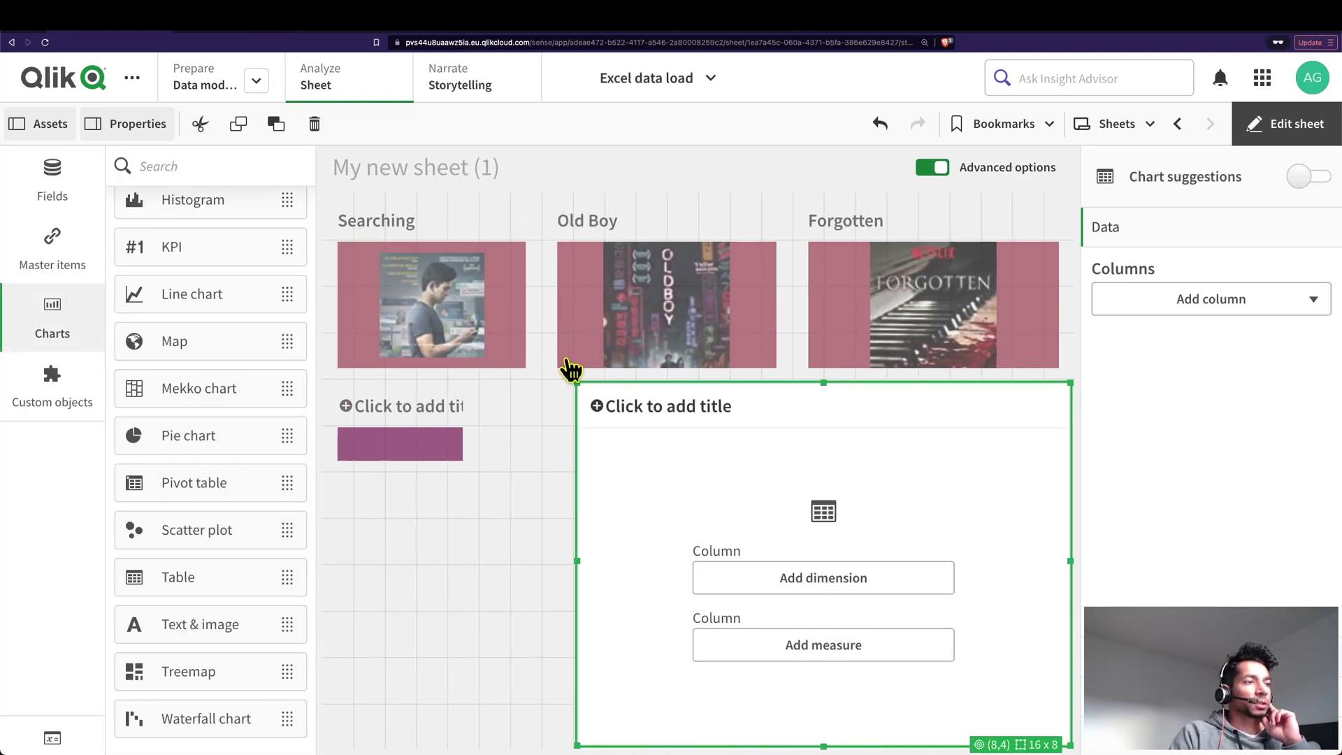
Add title, id and a duplicate id as the new table's dimensions.
{"action": "left_click", "coordinate": [826, 586]}
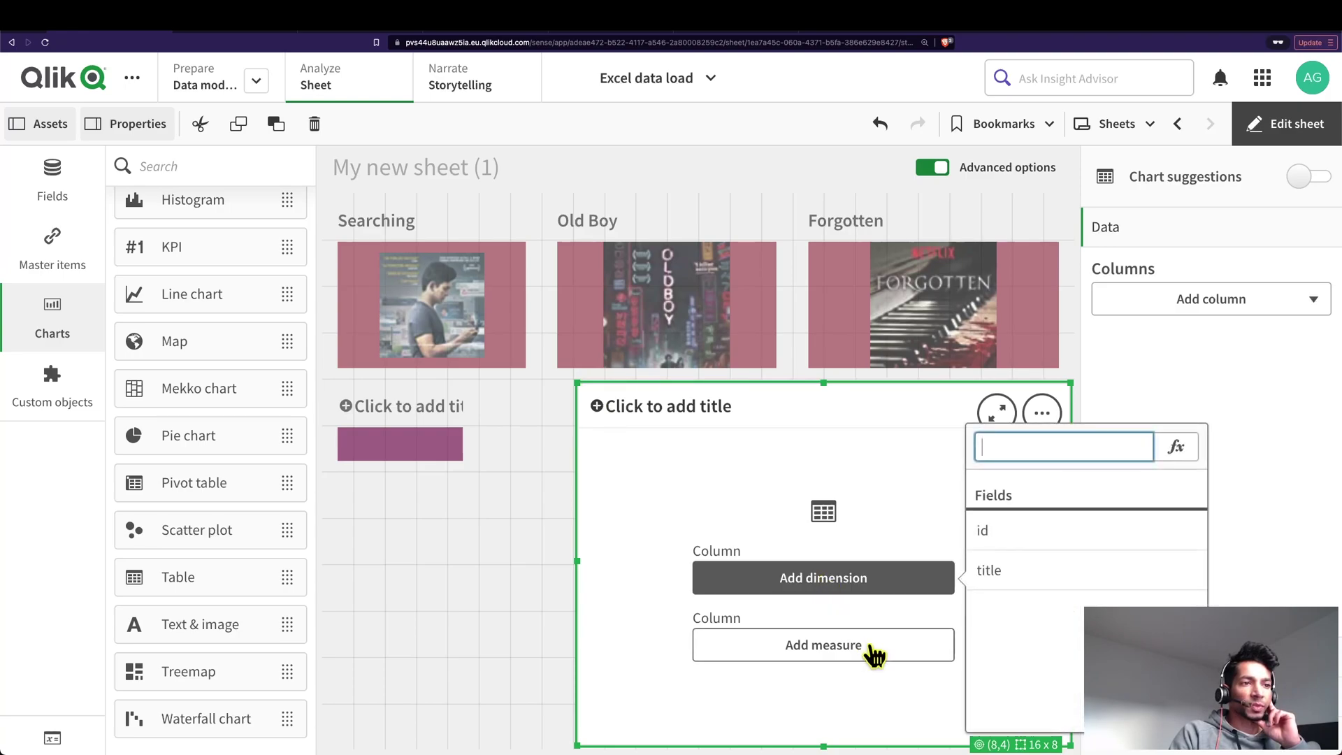
{"action": "left_click", "coordinate": [988, 570]}
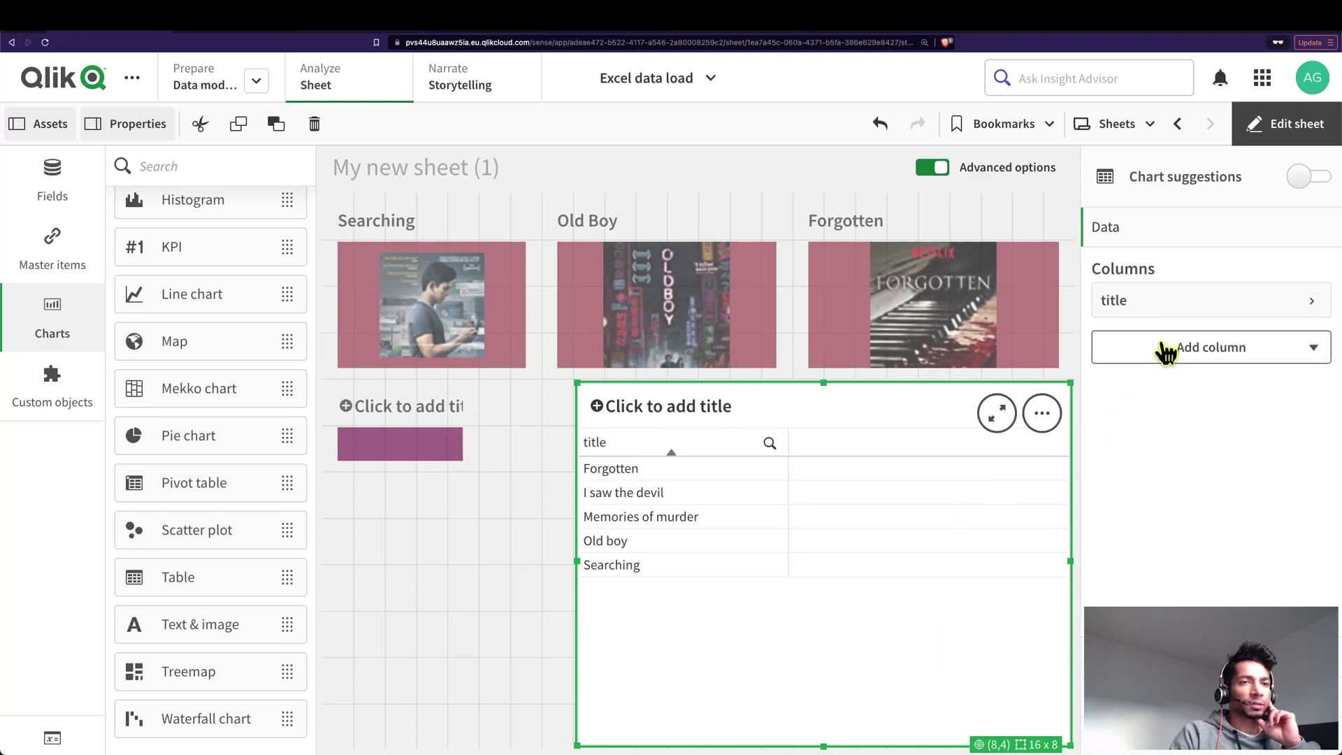
{"action": "left_click", "coordinate": [1188, 347]}
{"action": "left_click", "coordinate": [1191, 400]}
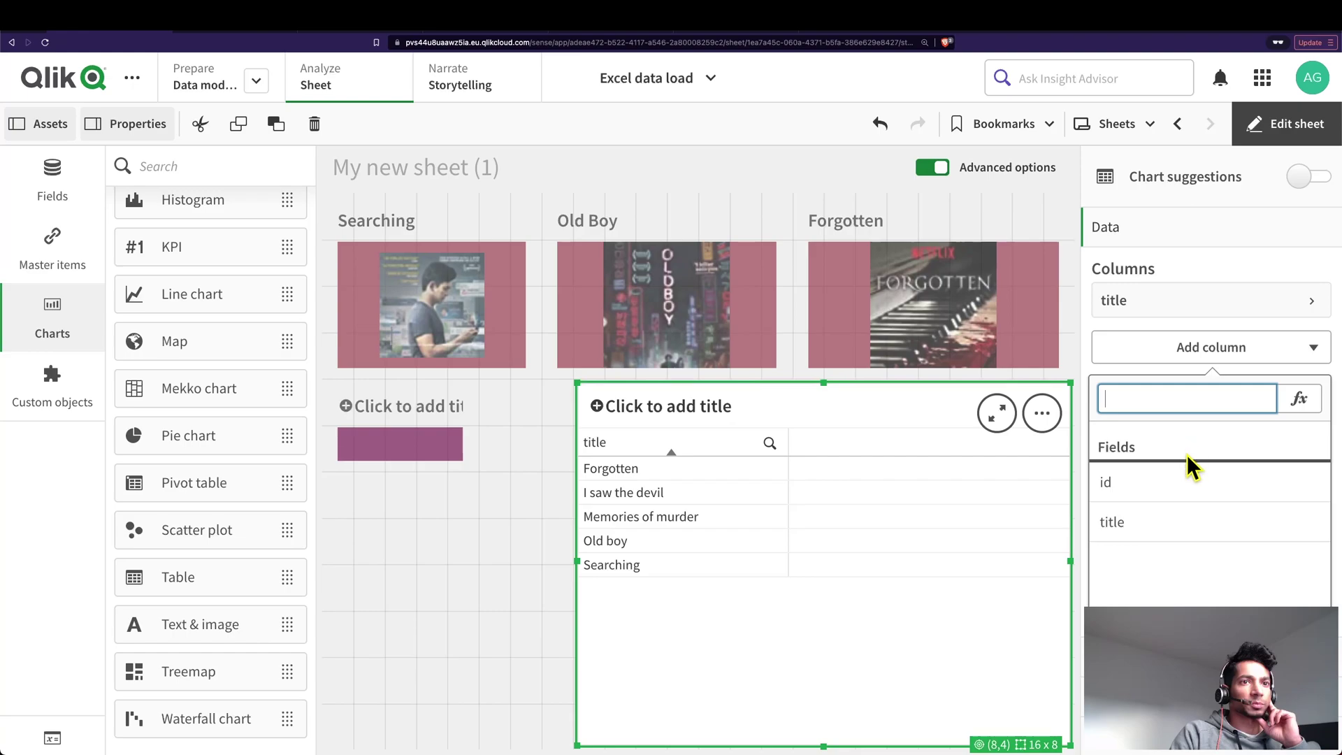
{"action": "left_click", "coordinate": [1144, 493]}
{"action": "left_click", "coordinate": [1183, 409]}
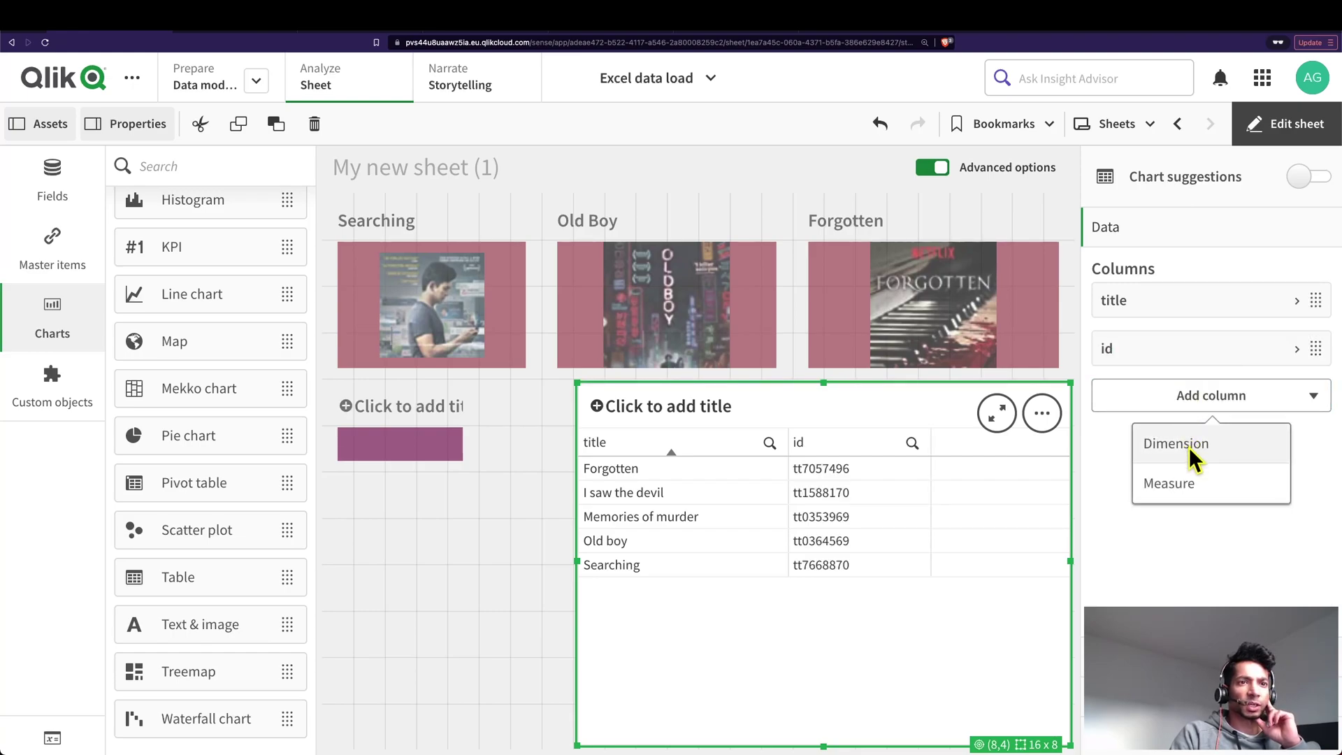
{"action": "left_click", "coordinate": [1188, 443]}
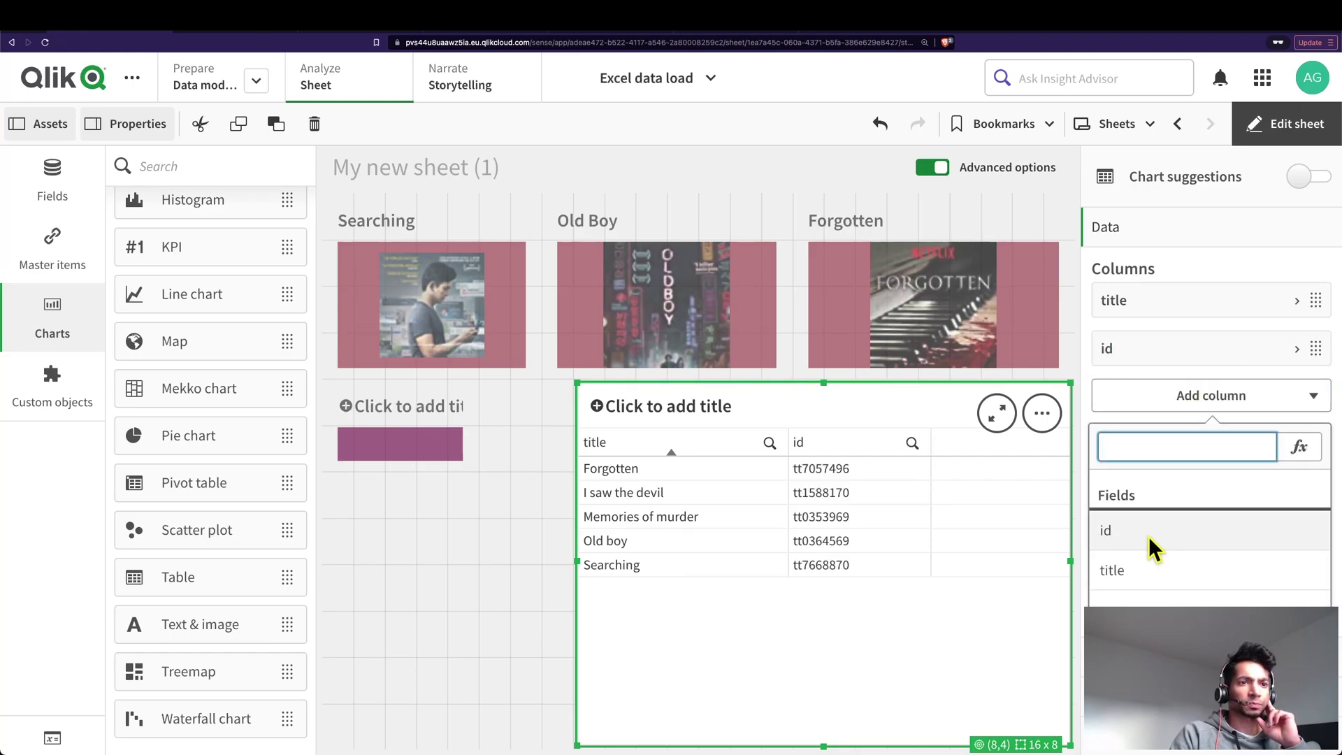
{"action": "left_click", "coordinate": [1143, 540]}
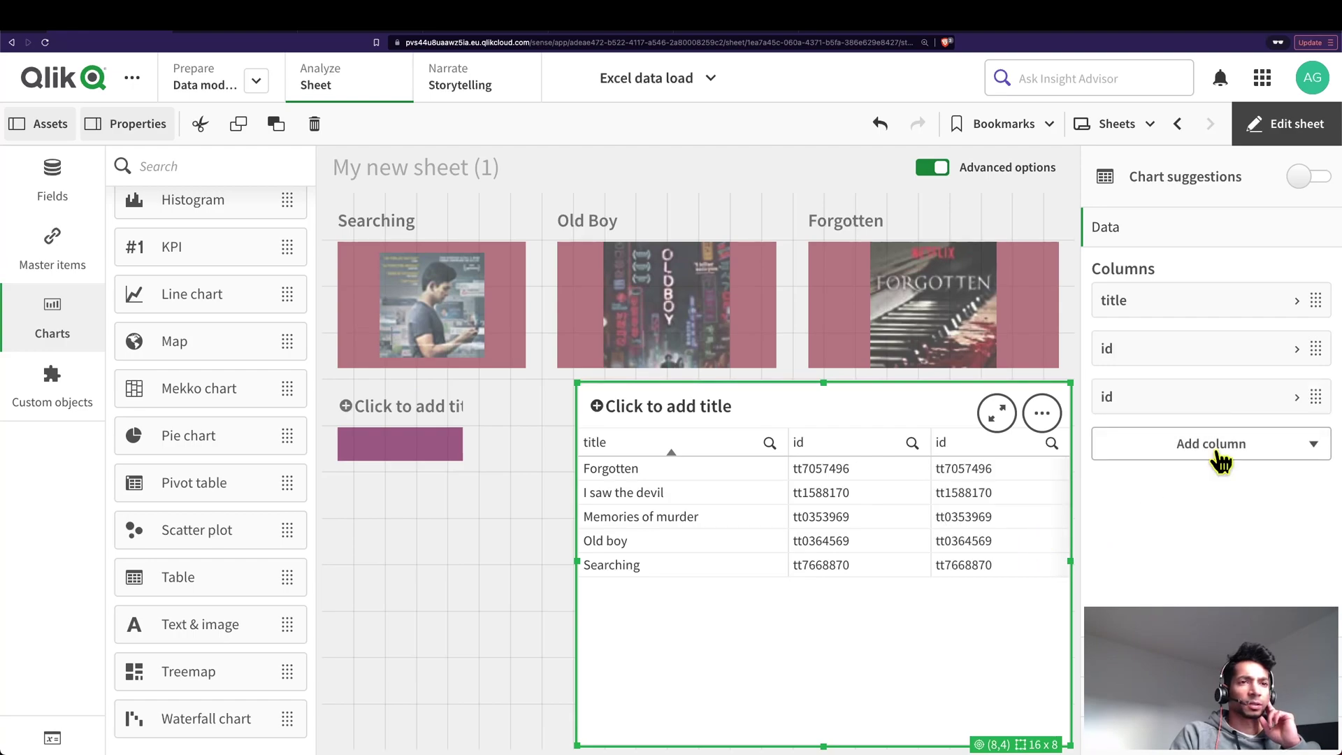
{"action": "left_click", "coordinate": [1288, 464]}
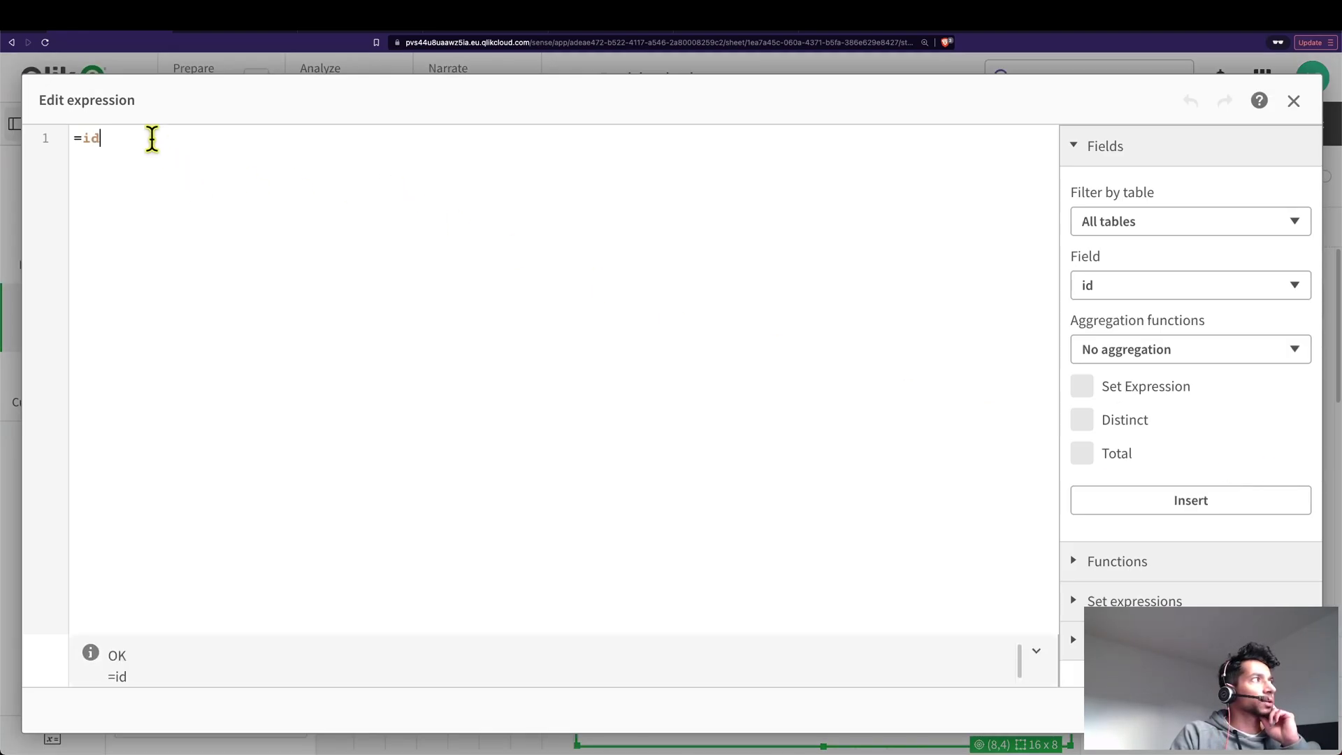
Paste the IMDb address before id, quoting it and joining with & in the expression.
{"action": "key", "text": "Left"}
{"action": "key", "text": "Left"}
{"action": "key", "text": "BackSpace"}
{"action": "type", "text": "https://www.imdb.com/title/tt0353969/"}
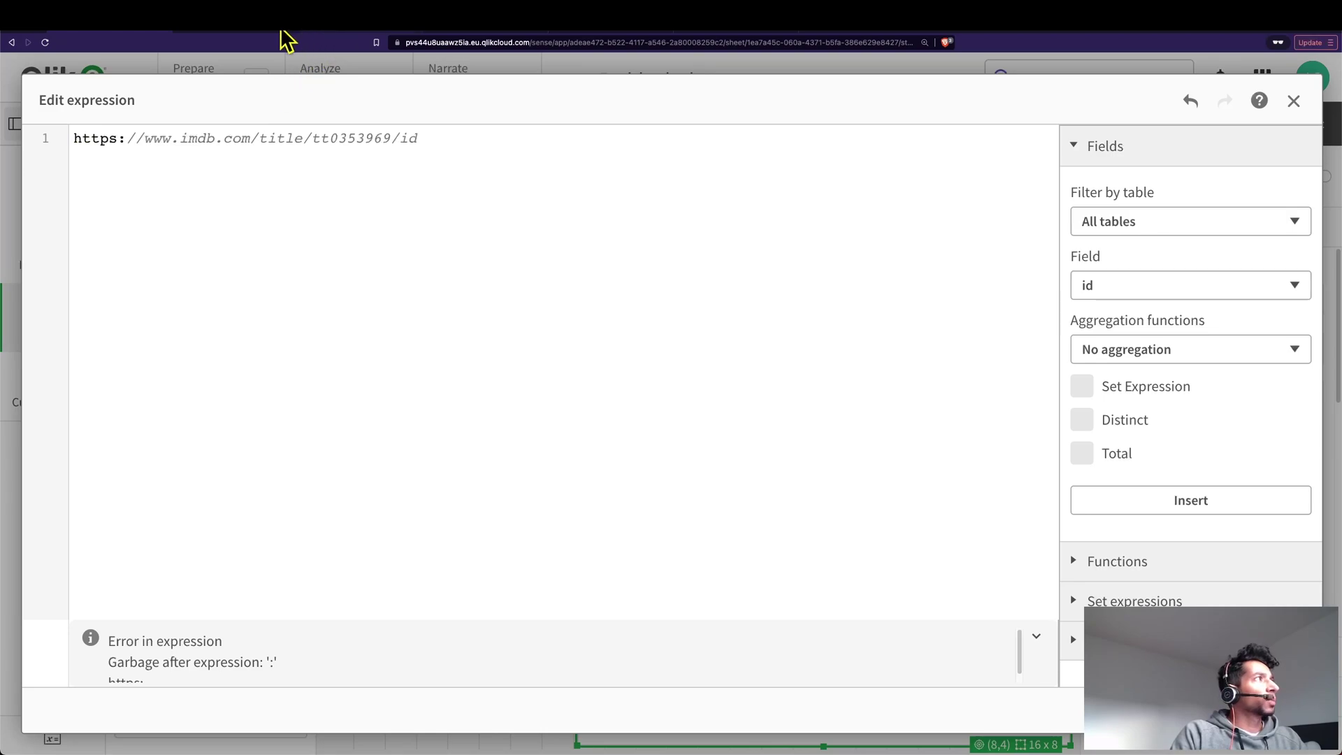
{"action": "left_click", "coordinate": [256, 32]}
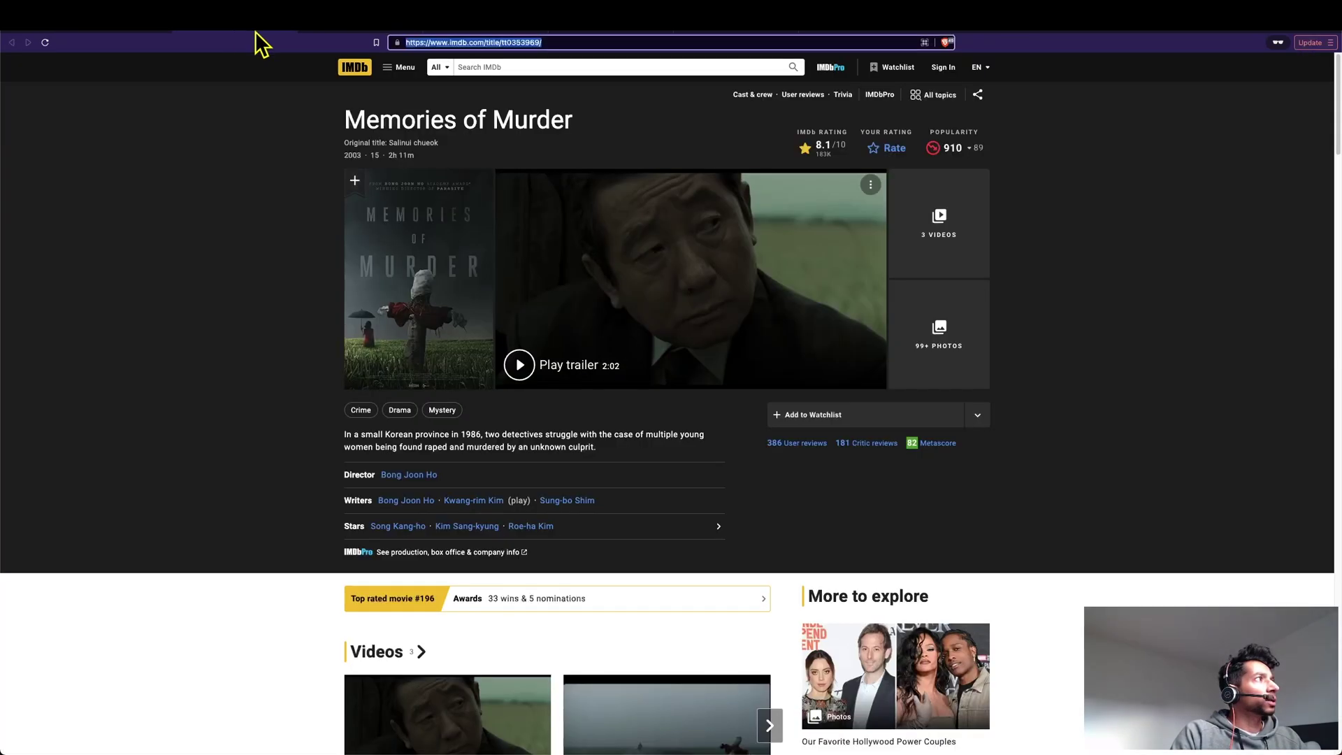
{"action": "left_click", "coordinate": [133, 32]}
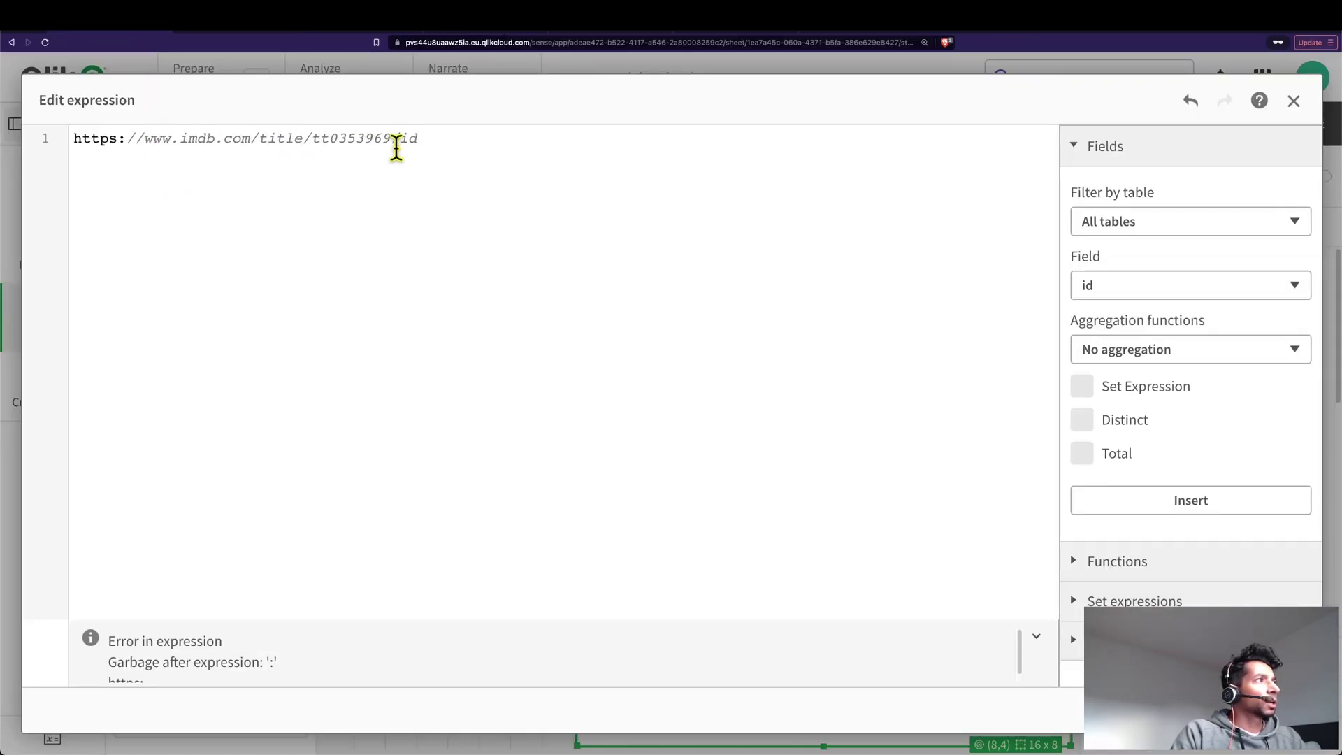
{"action": "left_click", "coordinate": [128, 138]}
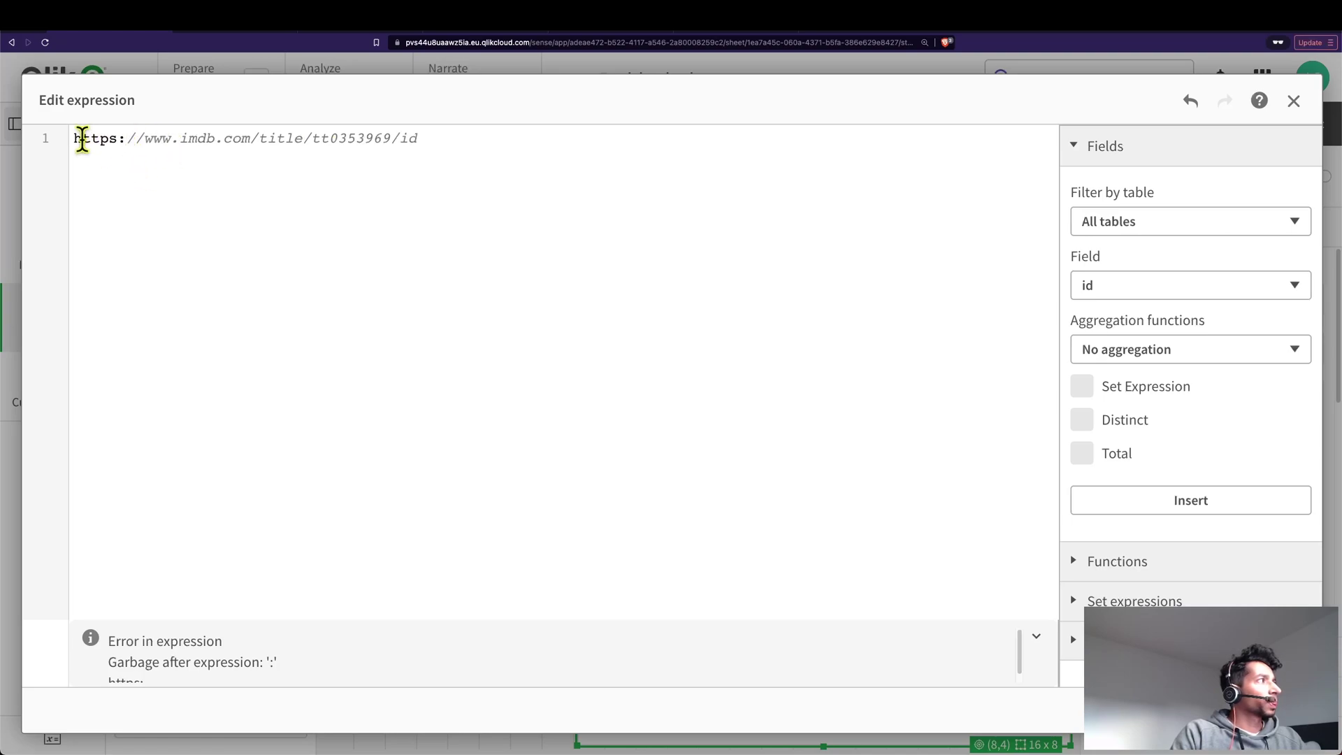
{"action": "type", "text": "'"}
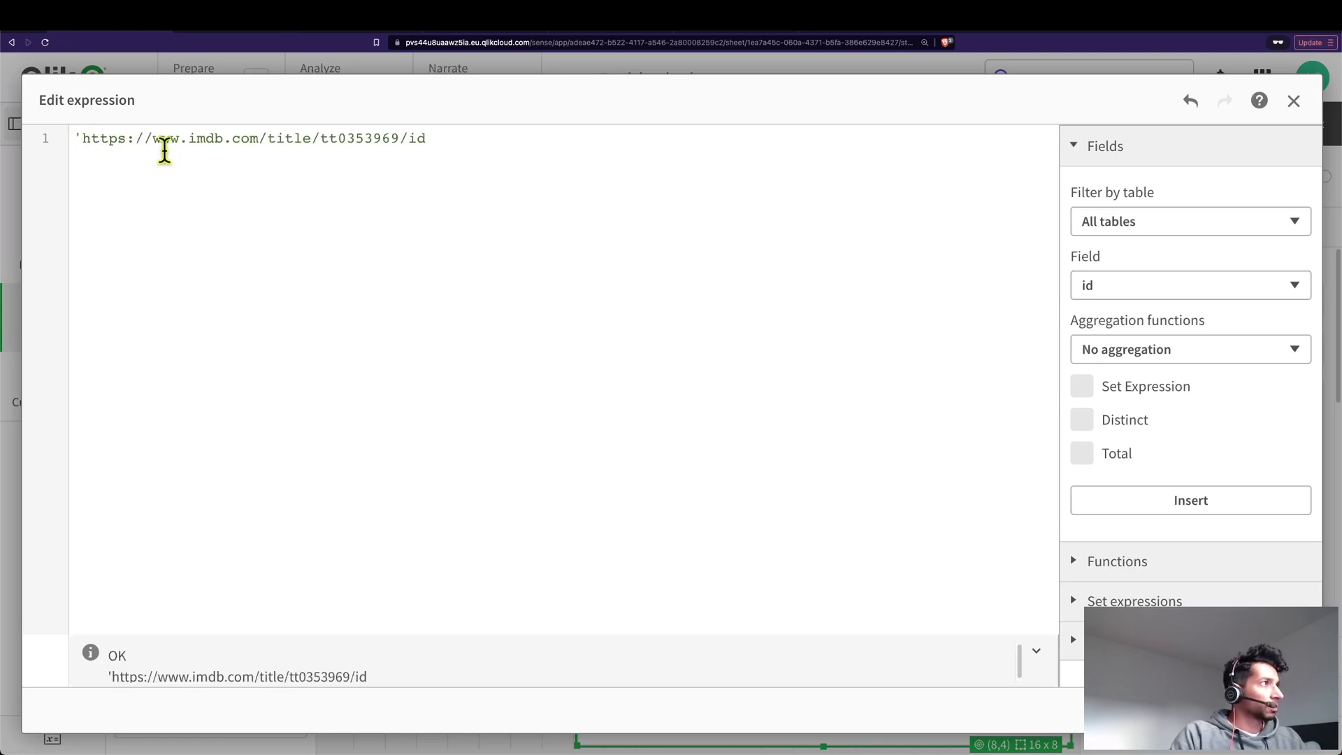
{"action": "left_click", "coordinate": [408, 139]}
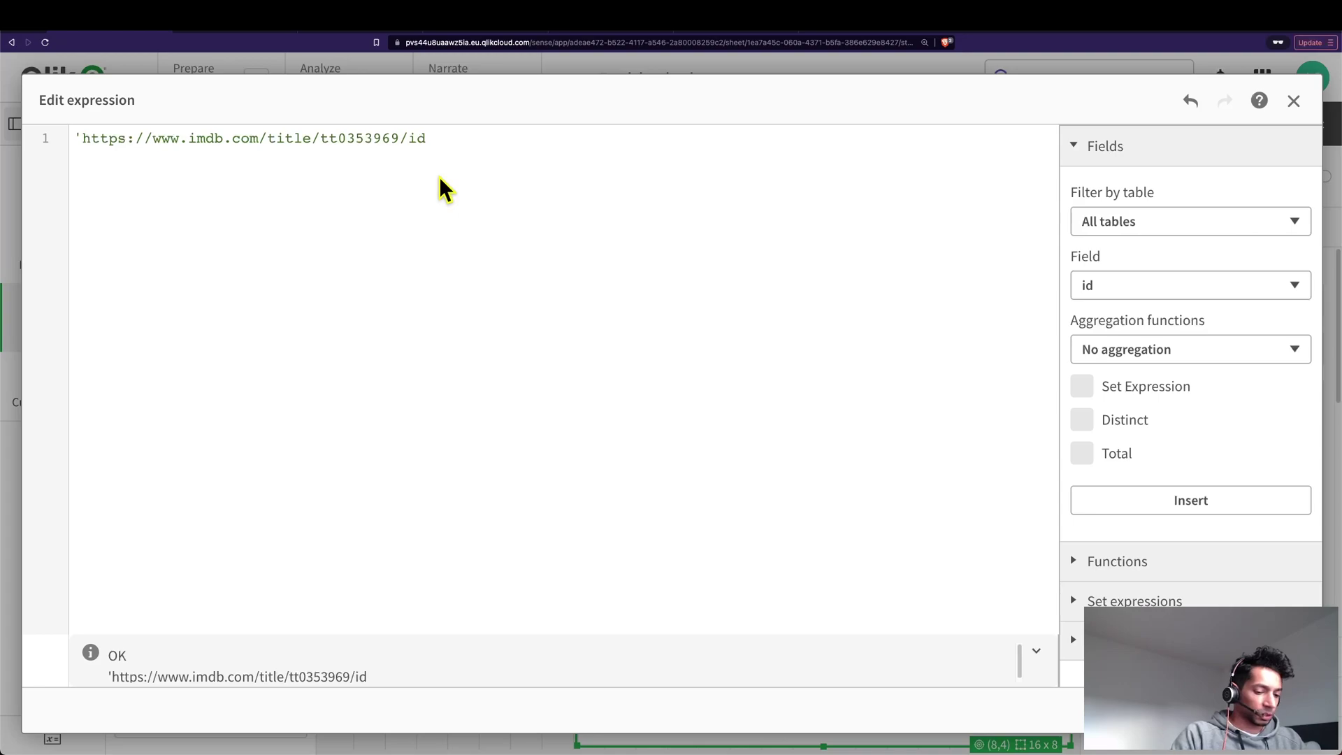
{"action": "type", "text": "'"}
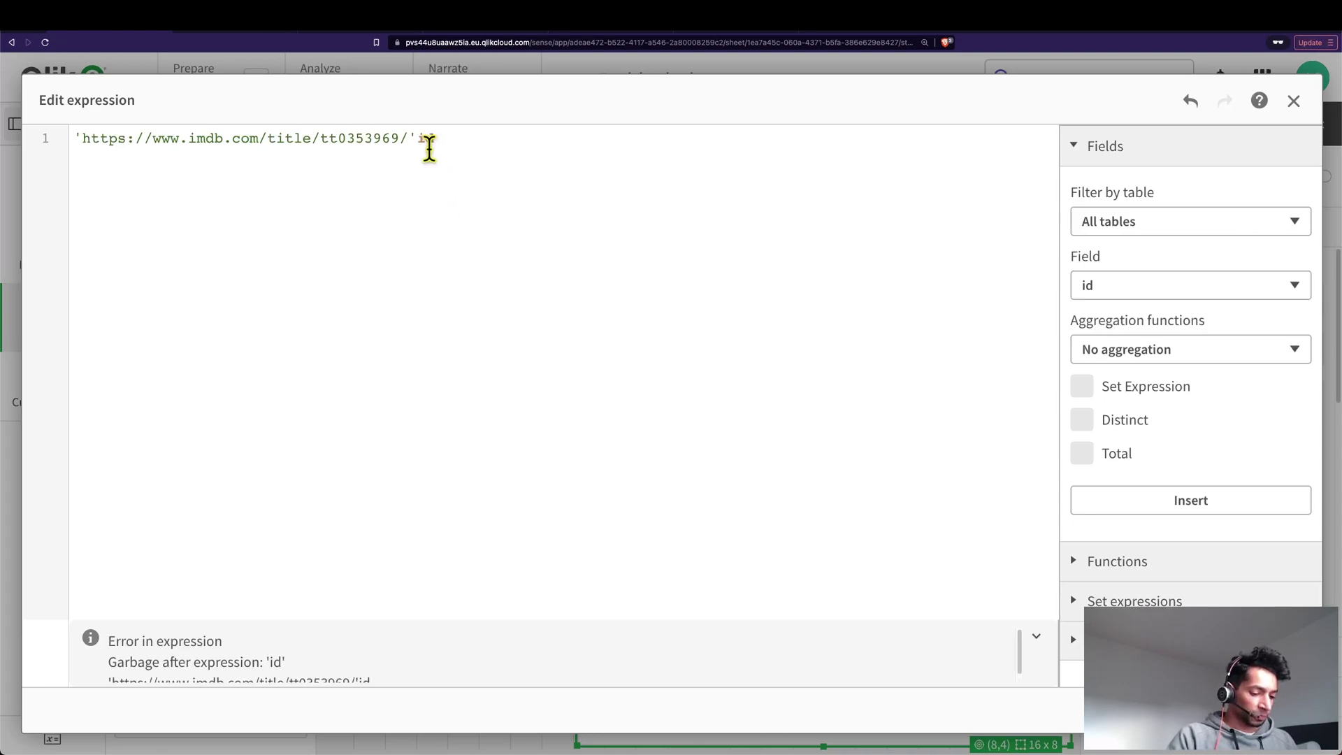
{"action": "type", "text": "&"}
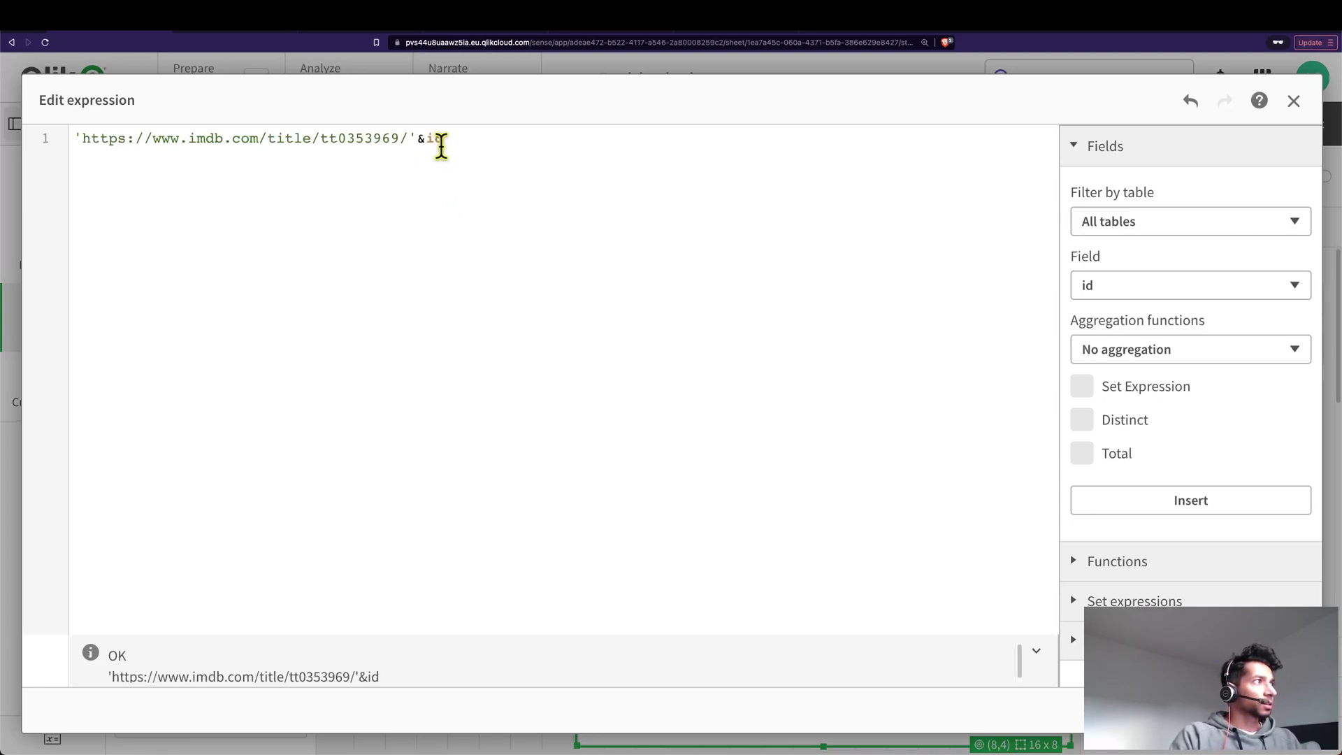
{"action": "double_click", "coordinate": [362, 146]}
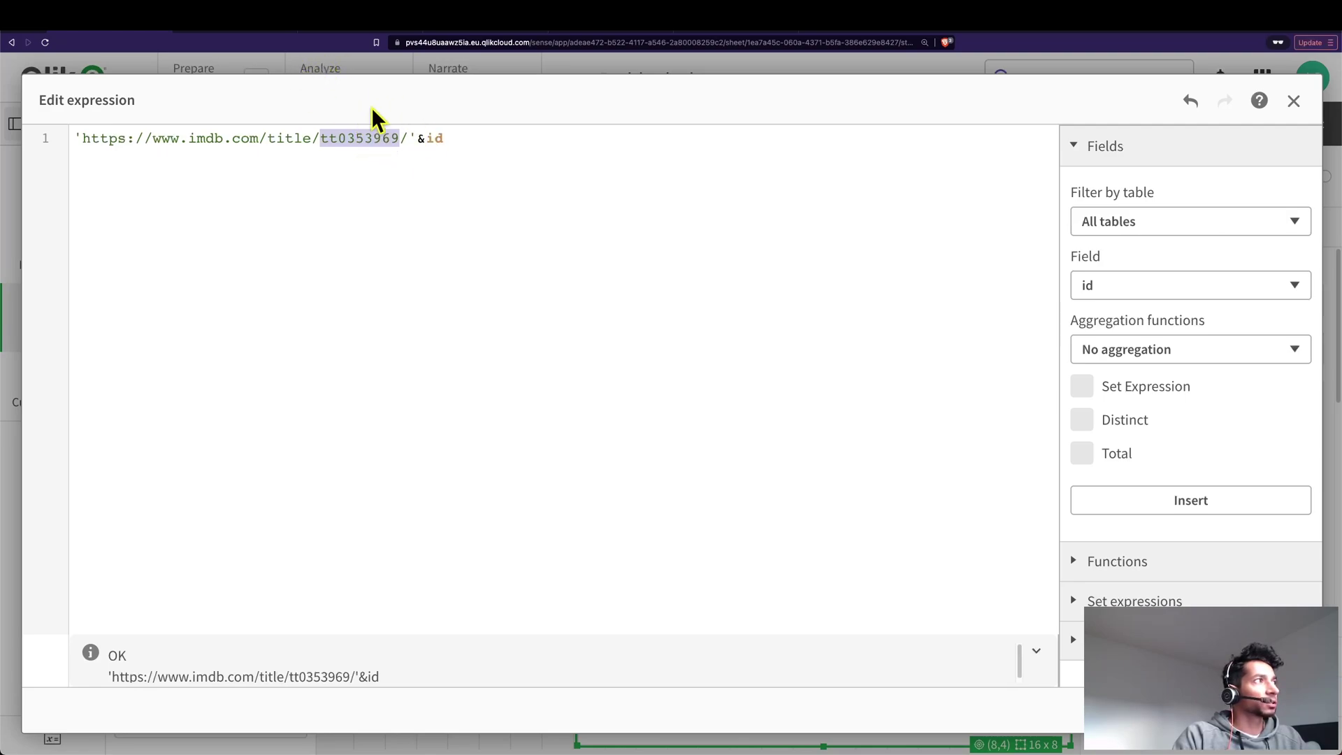
{"action": "left_click_drag", "start_coordinate": [409, 140], "coordinate": [330, 140]}
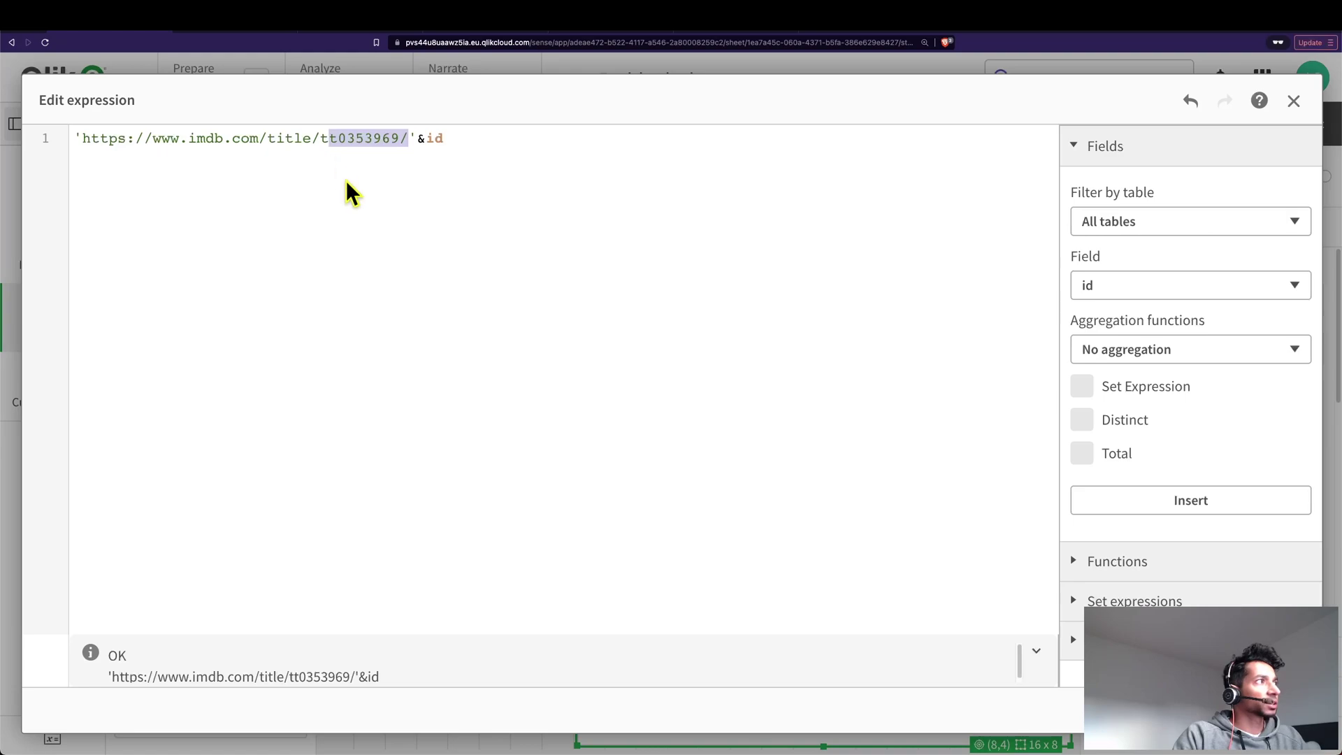
{"action": "key", "text": "BackSpace"}
{"action": "key", "text": "BackSpace"}
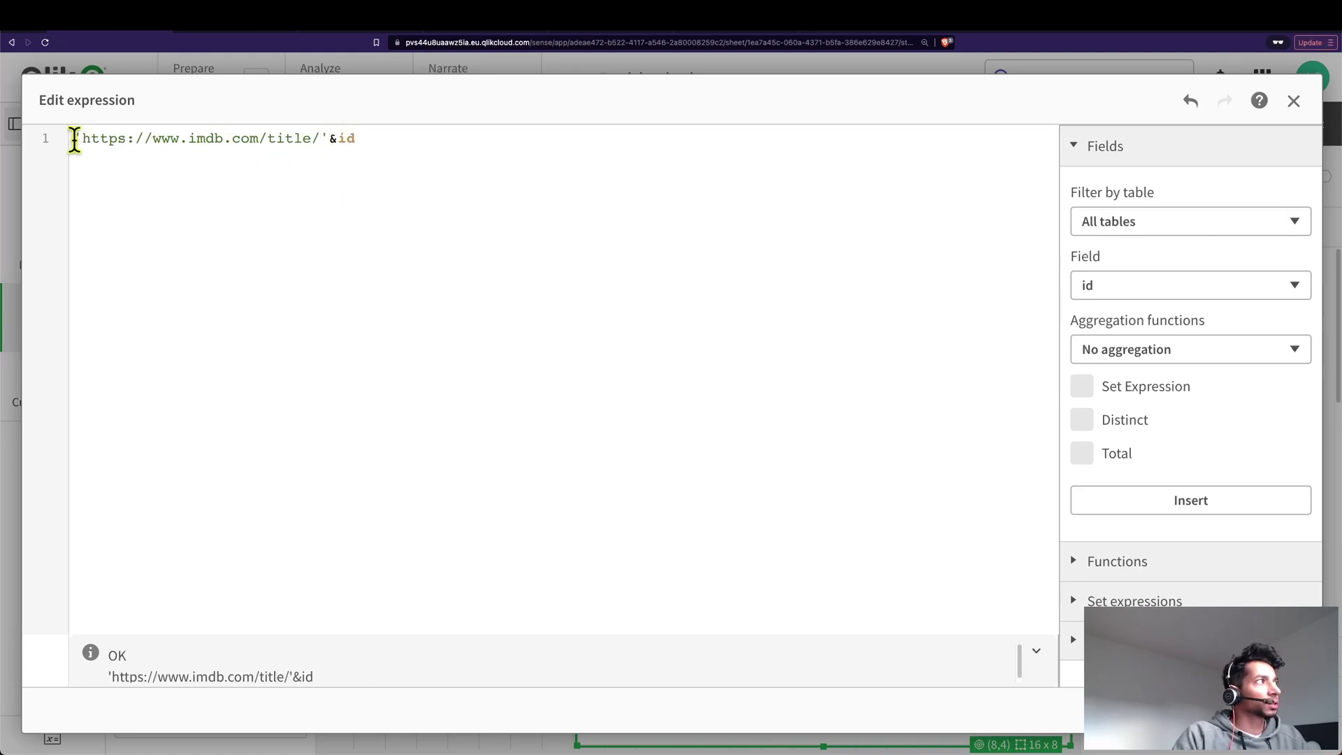
{"action": "left_click_drag", "start_coordinate": [82, 138], "coordinate": [321, 139]}
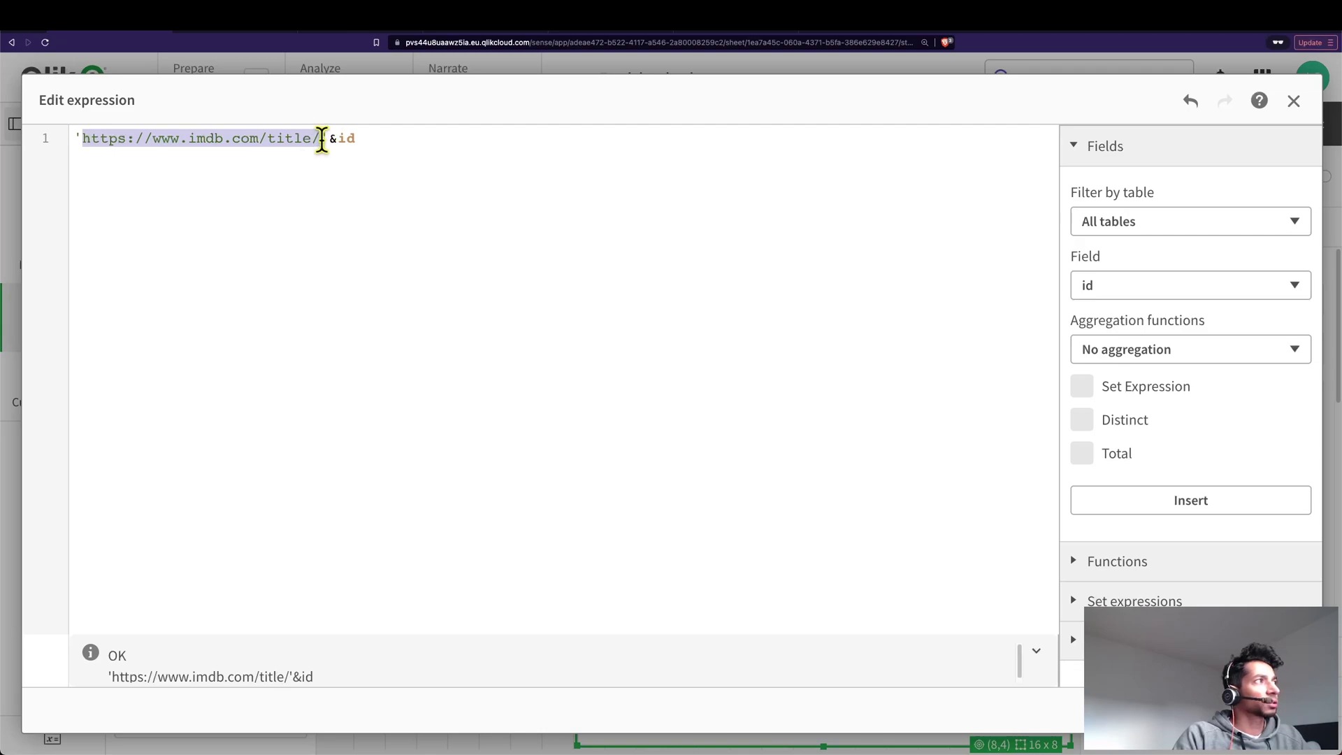
{"action": "double_click", "coordinate": [352, 139]}
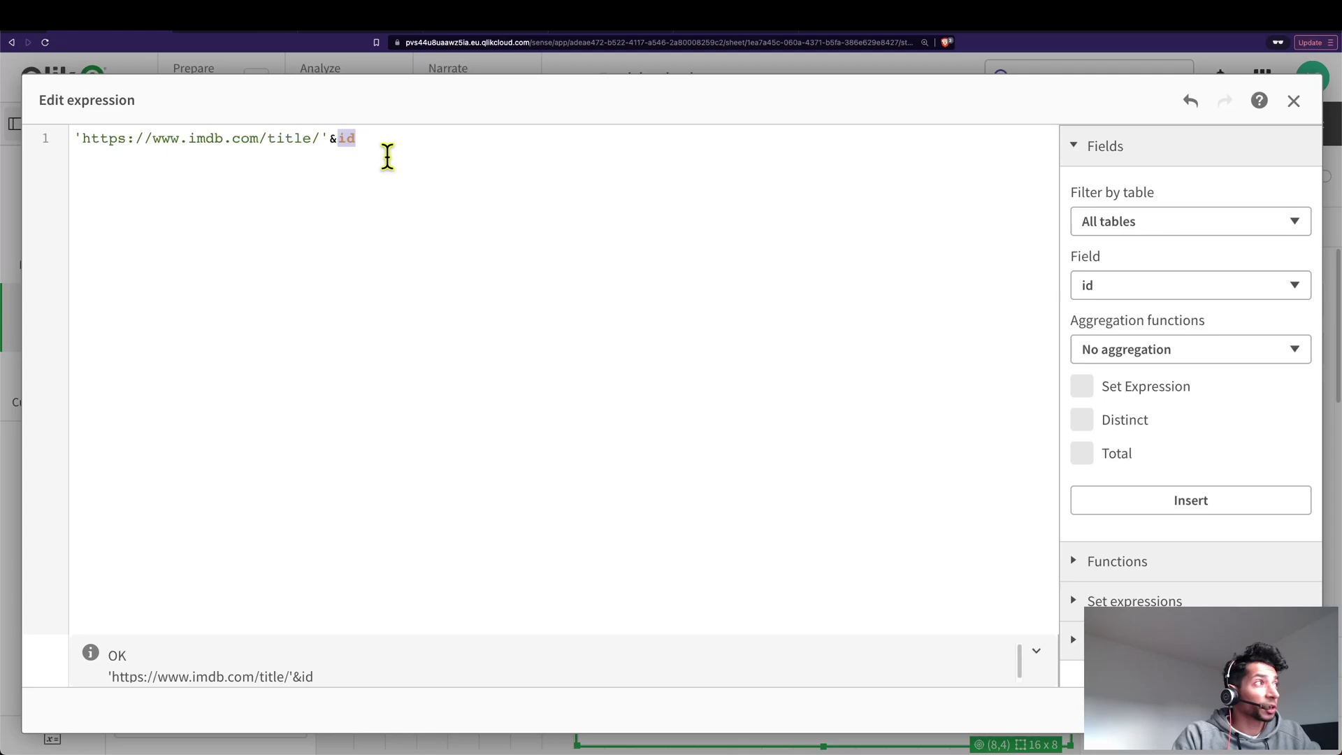
{"action": "left_click", "coordinate": [1279, 710]}
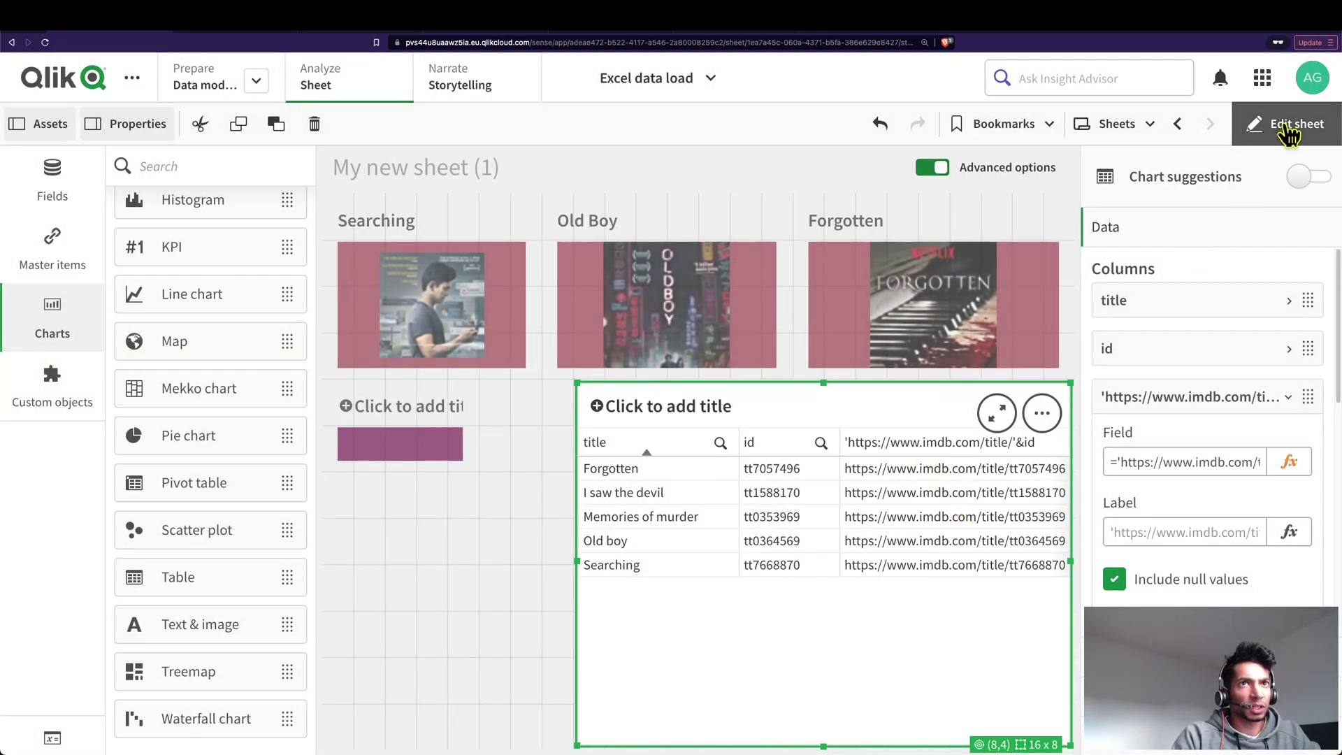
{"action": "left_click", "coordinate": [1285, 124]}
{"action": "left_click", "coordinate": [1010, 458]}
Set the URL column's Representation to Link and test it by opening Forgotten's IMDb page.
{"action": "left_click", "coordinate": [1087, 391]}
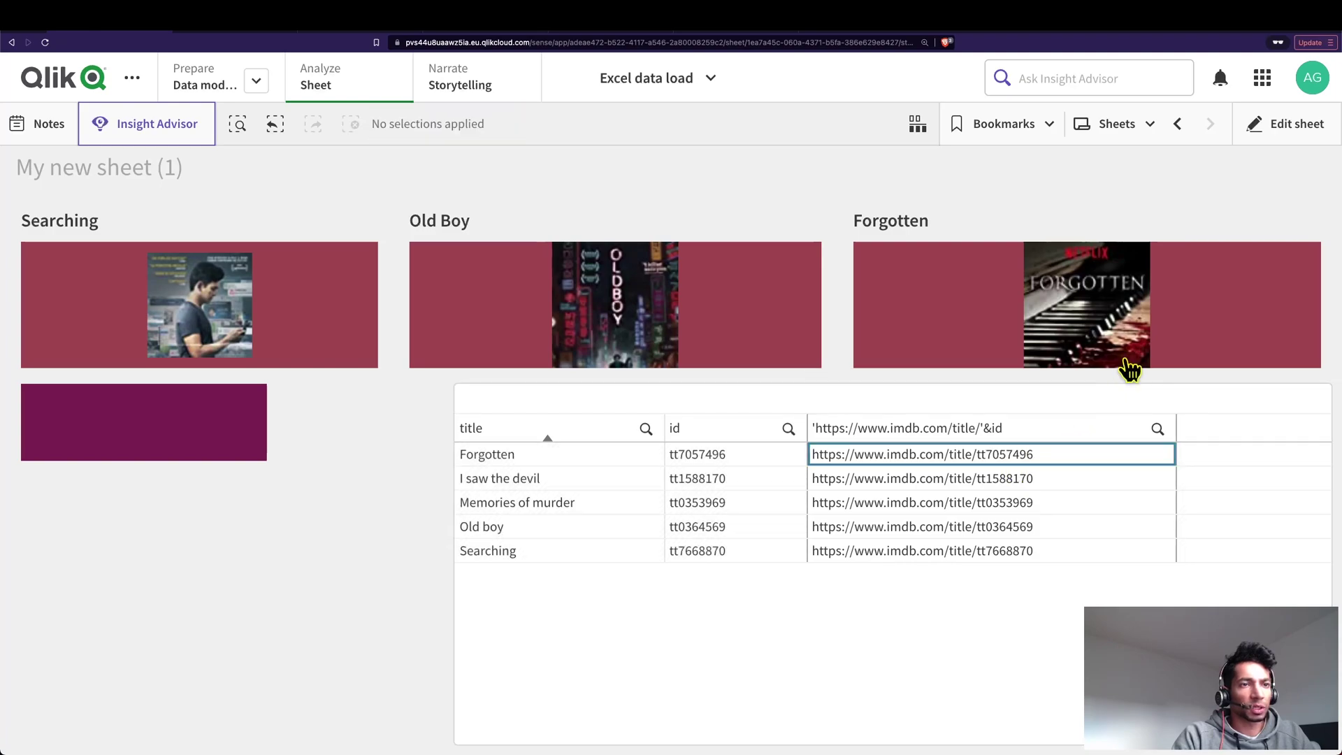
{"action": "left_click", "coordinate": [1286, 124]}
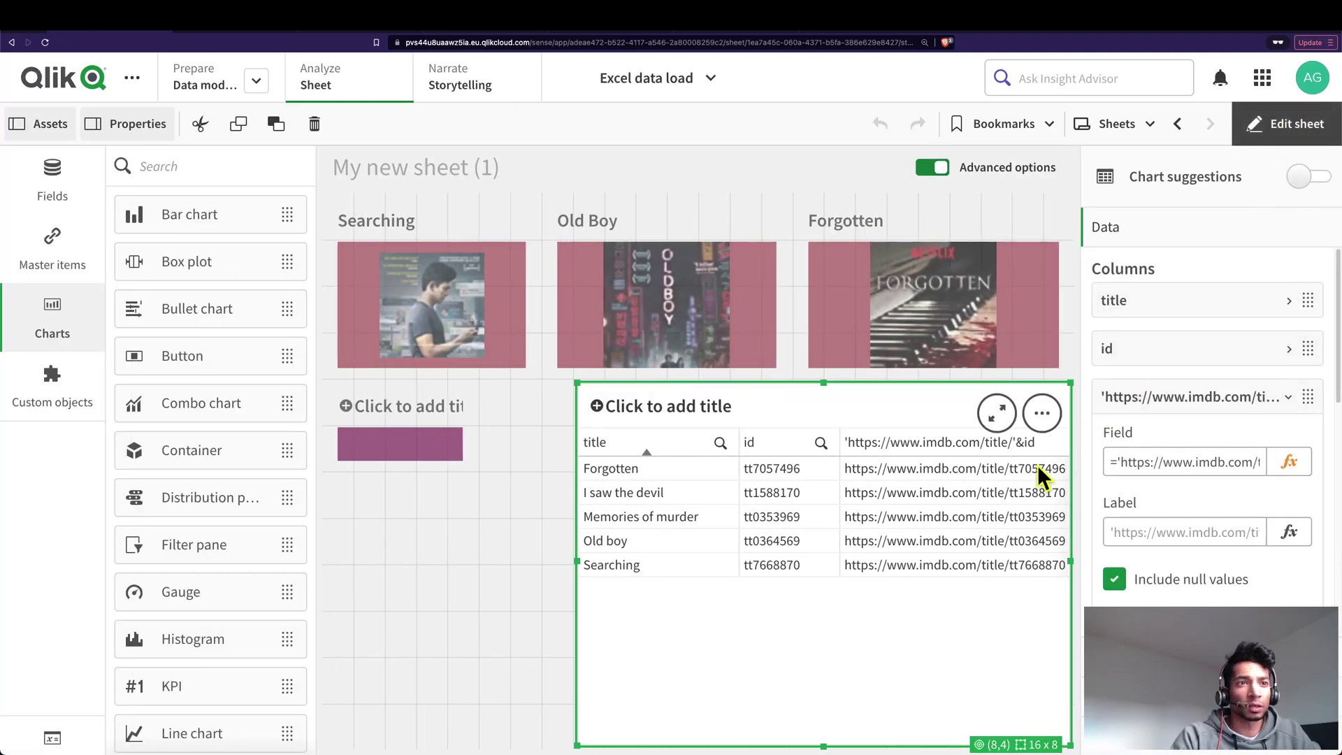
{"action": "left_click", "coordinate": [1163, 396]}
{"action": "left_click", "coordinate": [1168, 399]}
{"action": "scroll", "coordinate": [1173, 423], "scroll_direction": "down", "scroll_amount": 5}
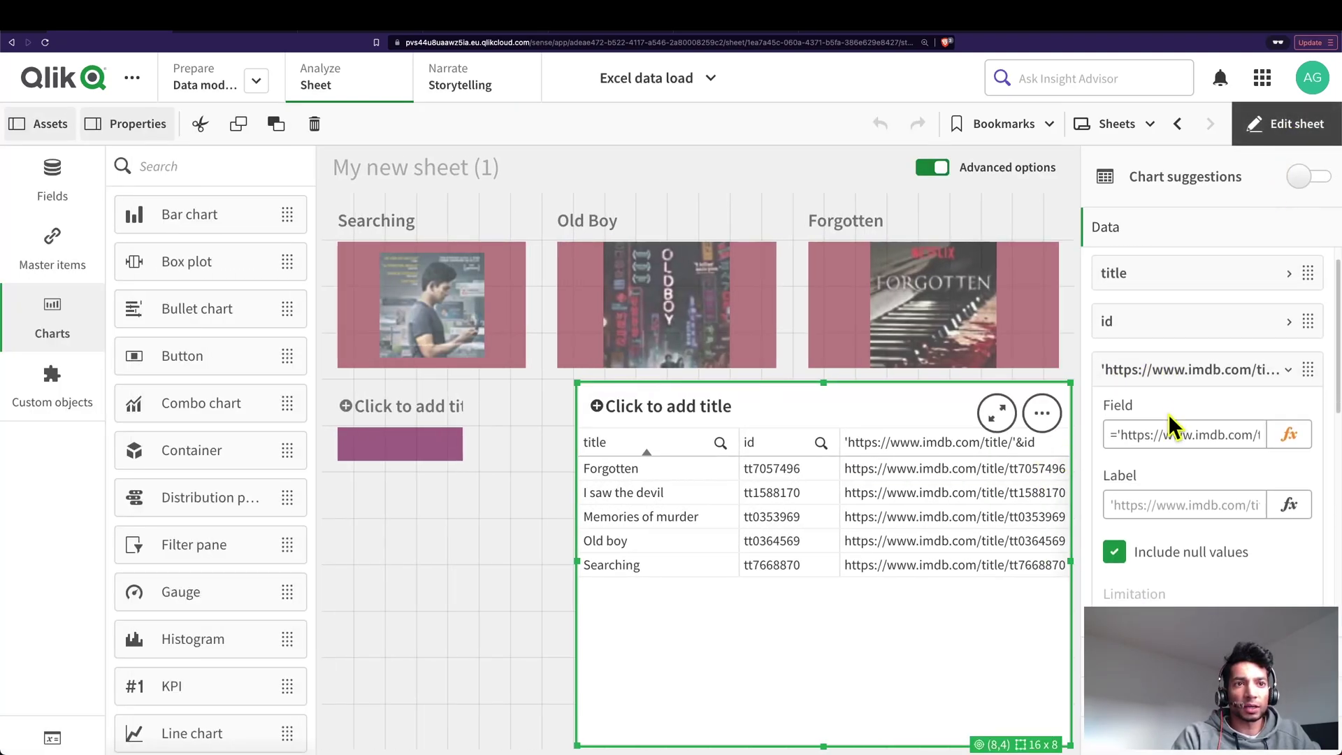
{"action": "scroll", "coordinate": [1172, 422], "scroll_direction": "down", "scroll_amount": 4}
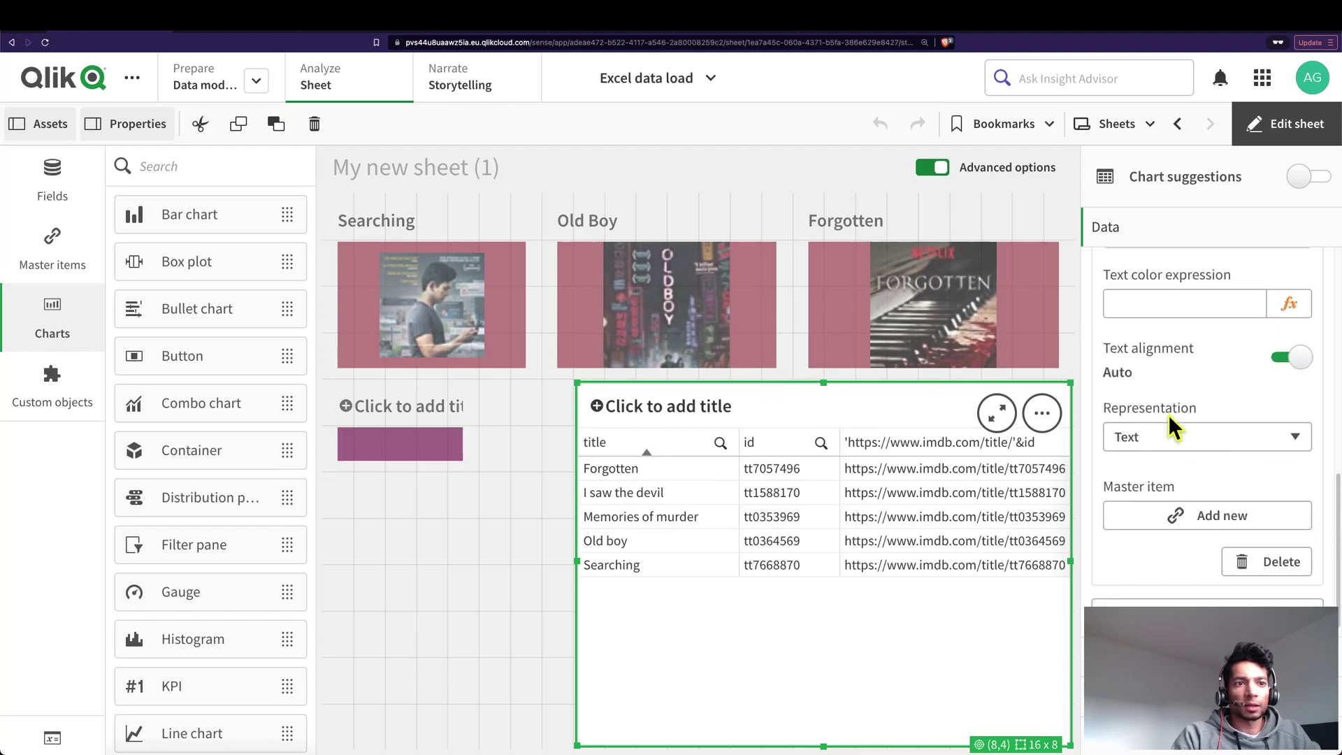
{"action": "left_click", "coordinate": [1182, 423]}
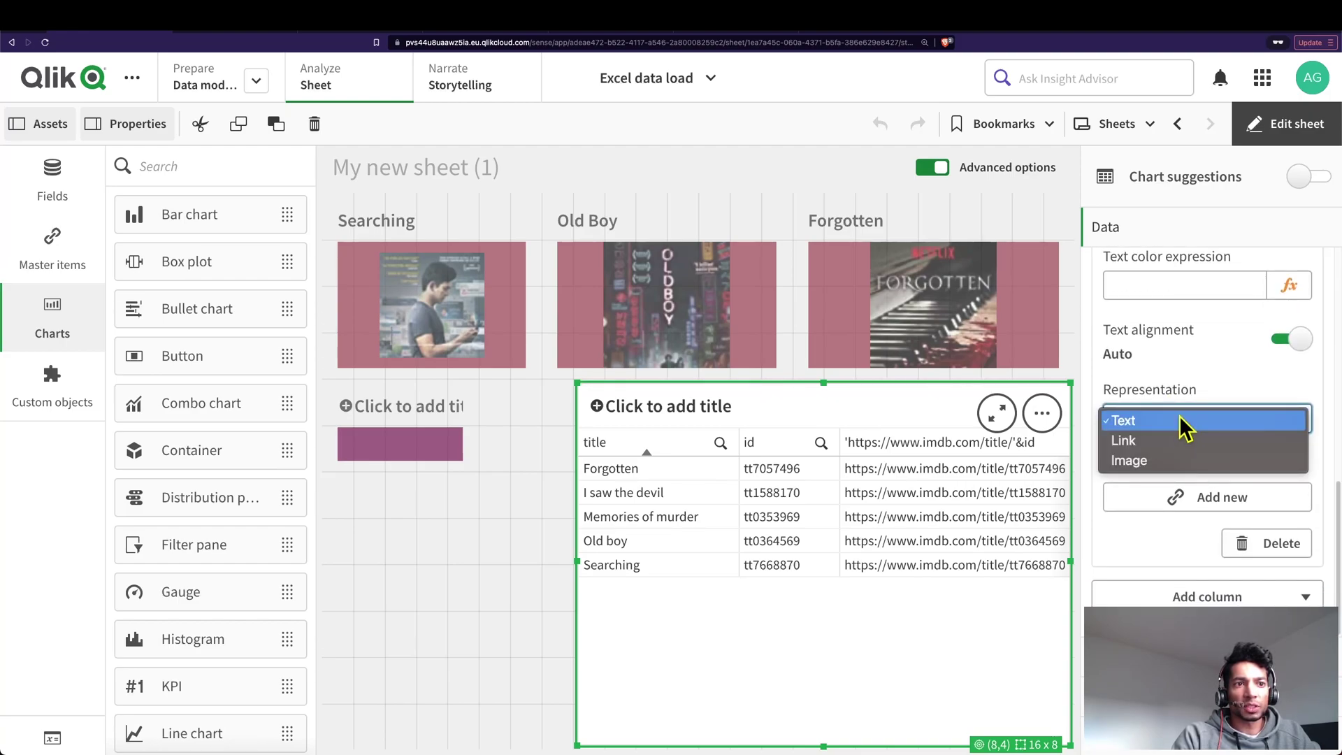
{"action": "left_click", "coordinate": [1165, 443]}
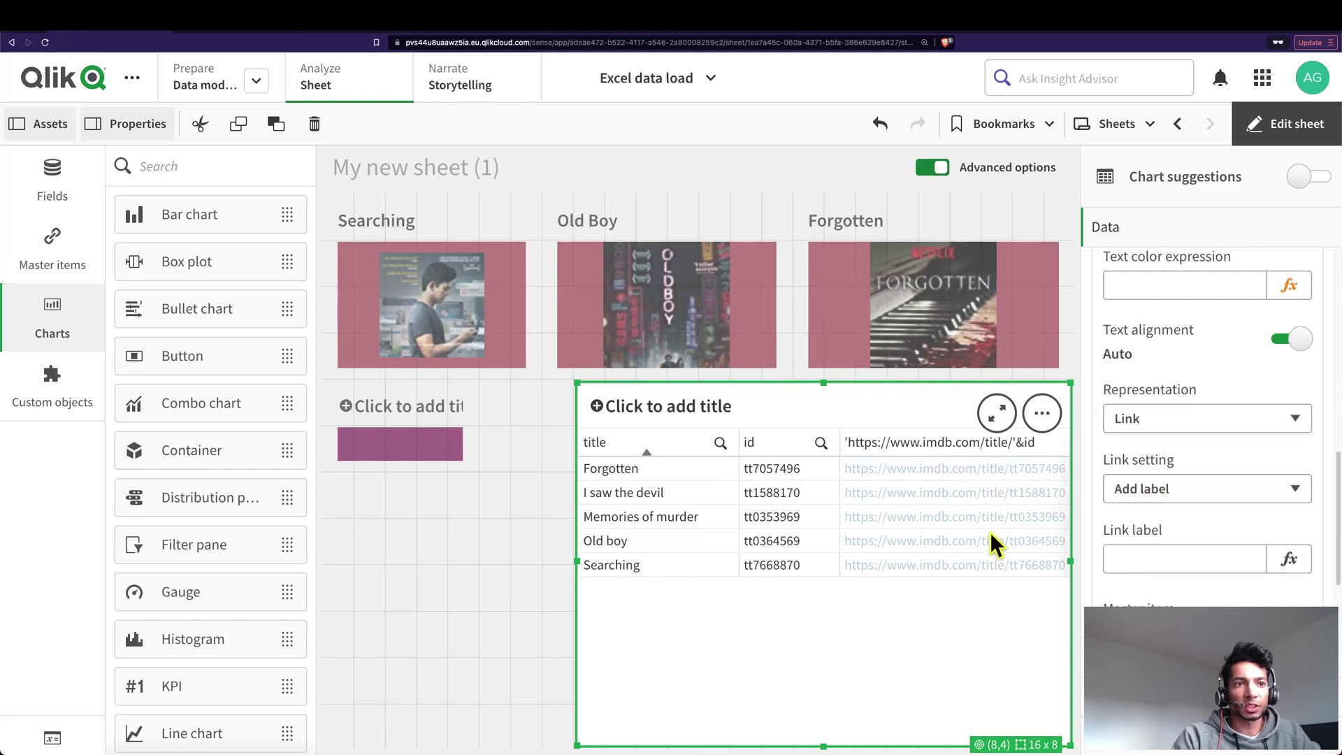
{"action": "left_click", "coordinate": [1244, 133]}
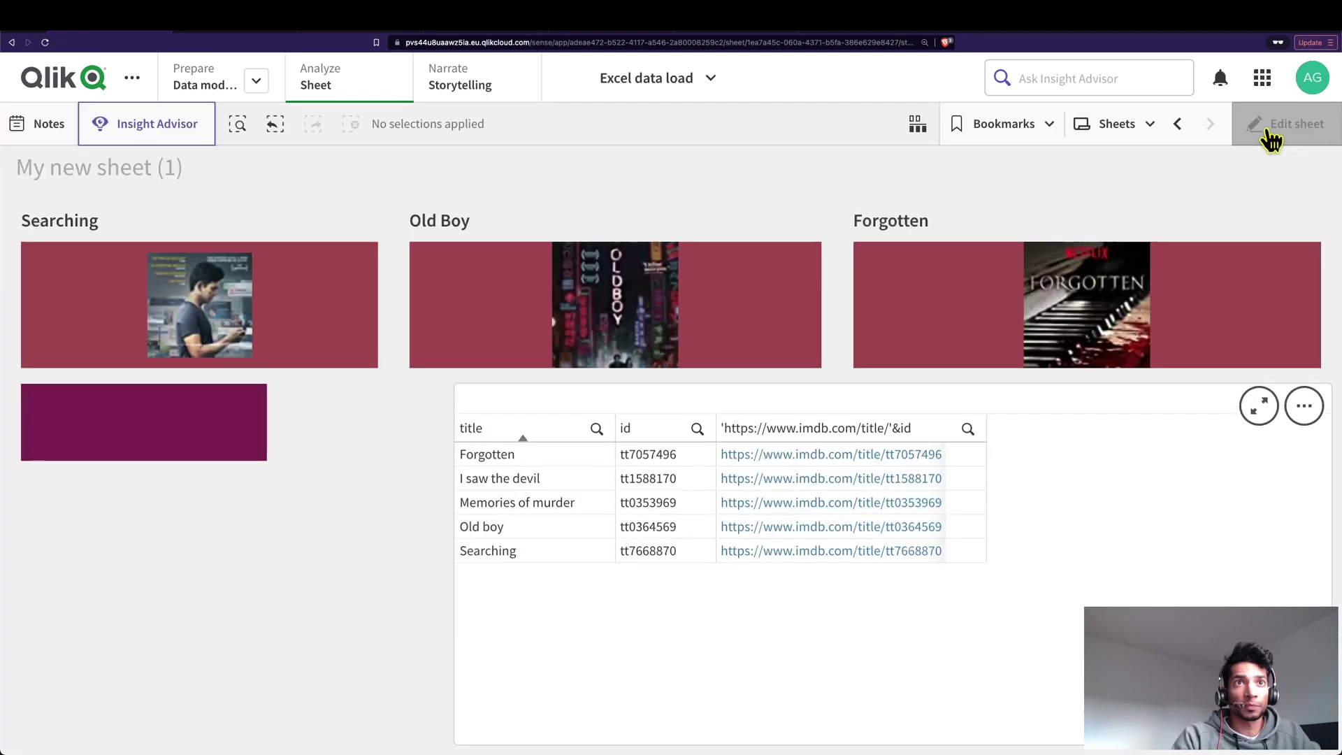
{"action": "left_click", "coordinate": [933, 456]}
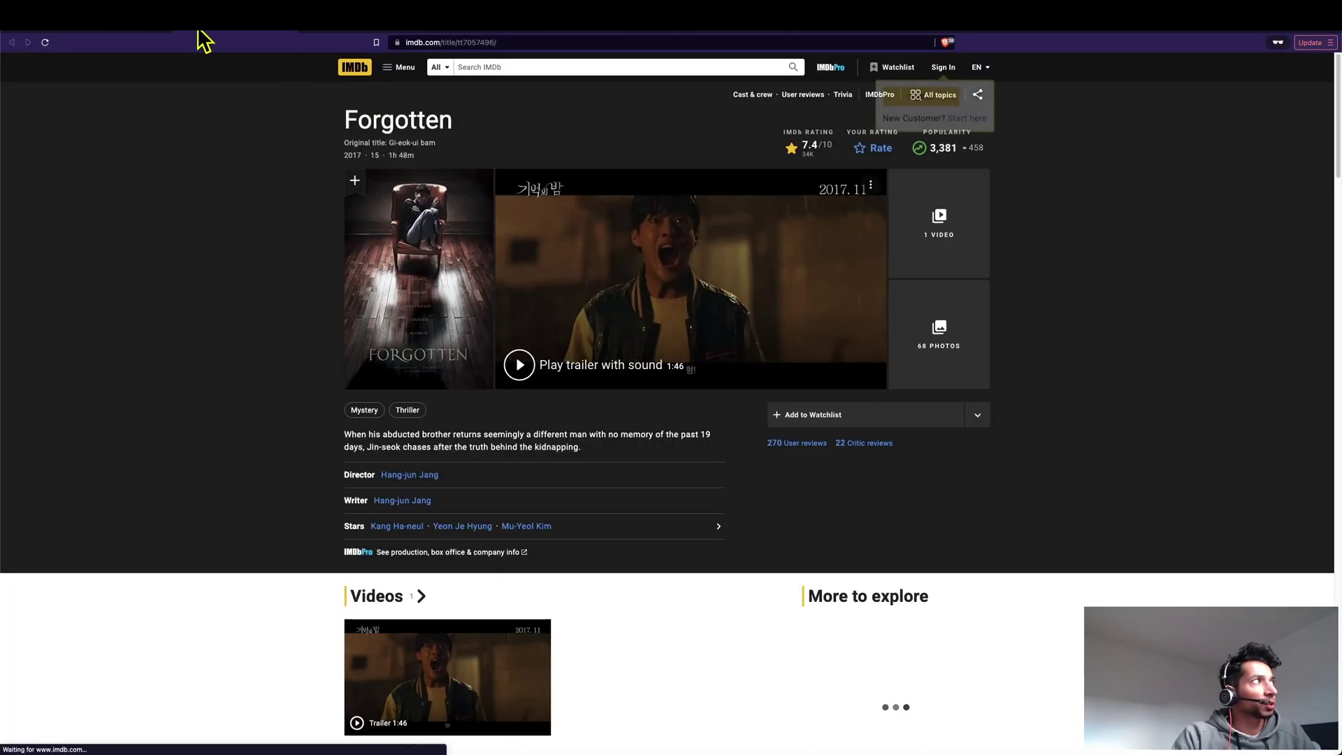
{"action": "left_click", "coordinate": [198, 30]}
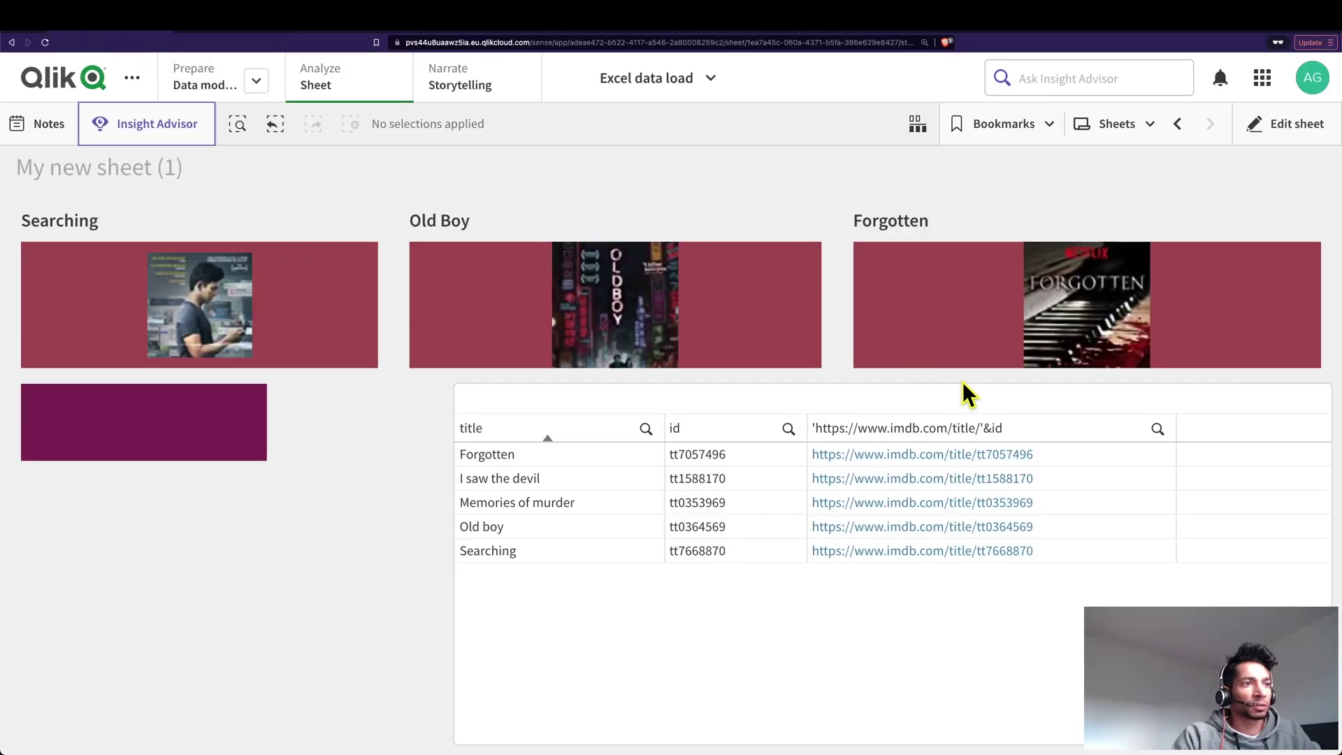
Remove the URL column from the table.
{"action": "left_click", "coordinate": [1293, 137]}
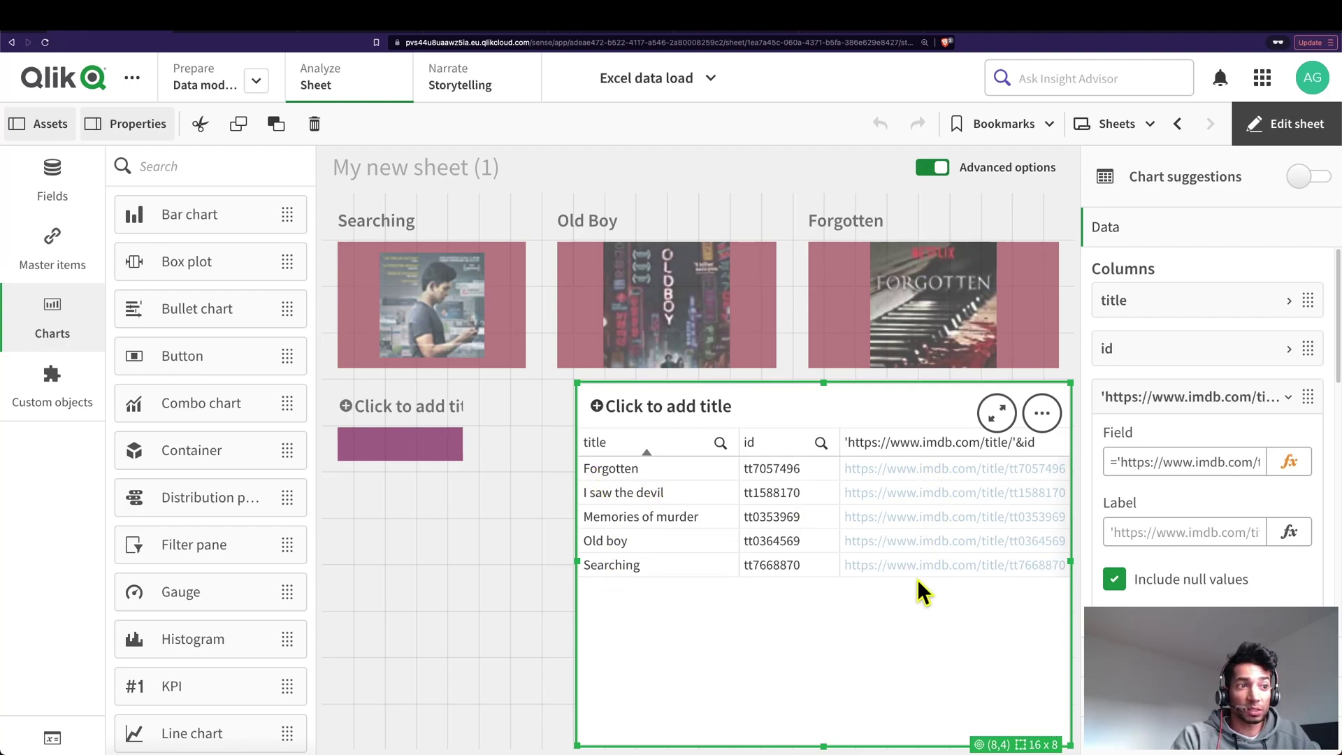
{"action": "left_click", "coordinate": [1219, 411]}
{"action": "left_click", "coordinate": [1220, 412]}
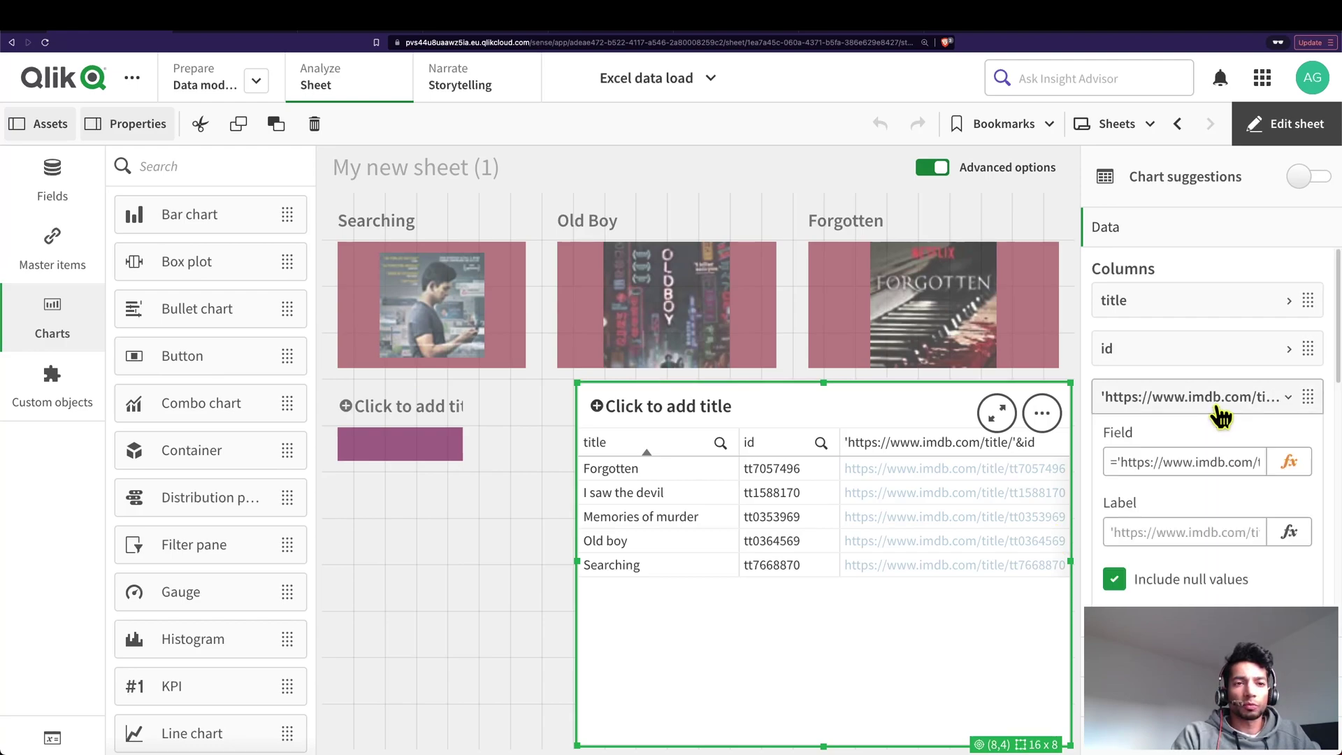
{"action": "left_click", "coordinate": [1240, 416]}
{"action": "left_click", "coordinate": [1258, 419]}
{"action": "scroll", "coordinate": [1289, 564], "scroll_direction": "down", "scroll_amount": 5}
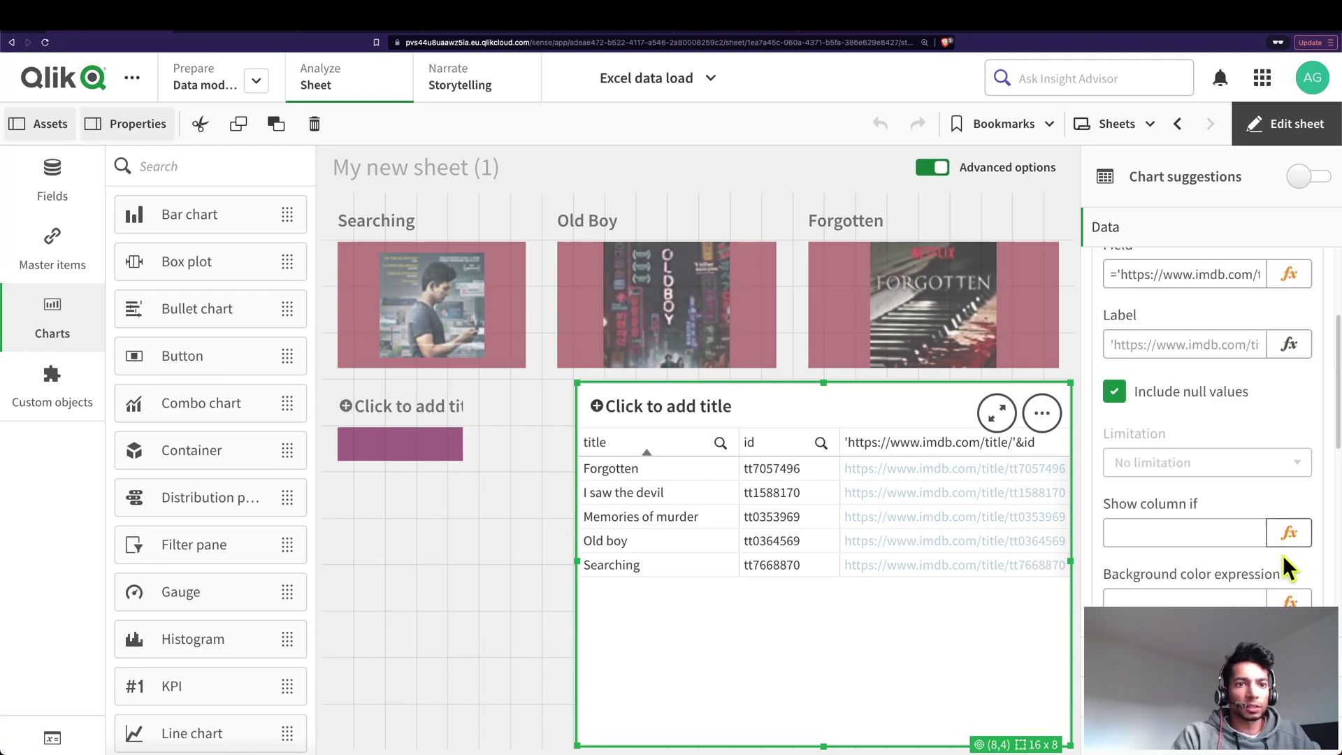
{"action": "left_click", "coordinate": [1288, 564]}
Add a second title column with Representation Link and Link setting Add URL.
{"action": "left_click", "coordinate": [1211, 395]}
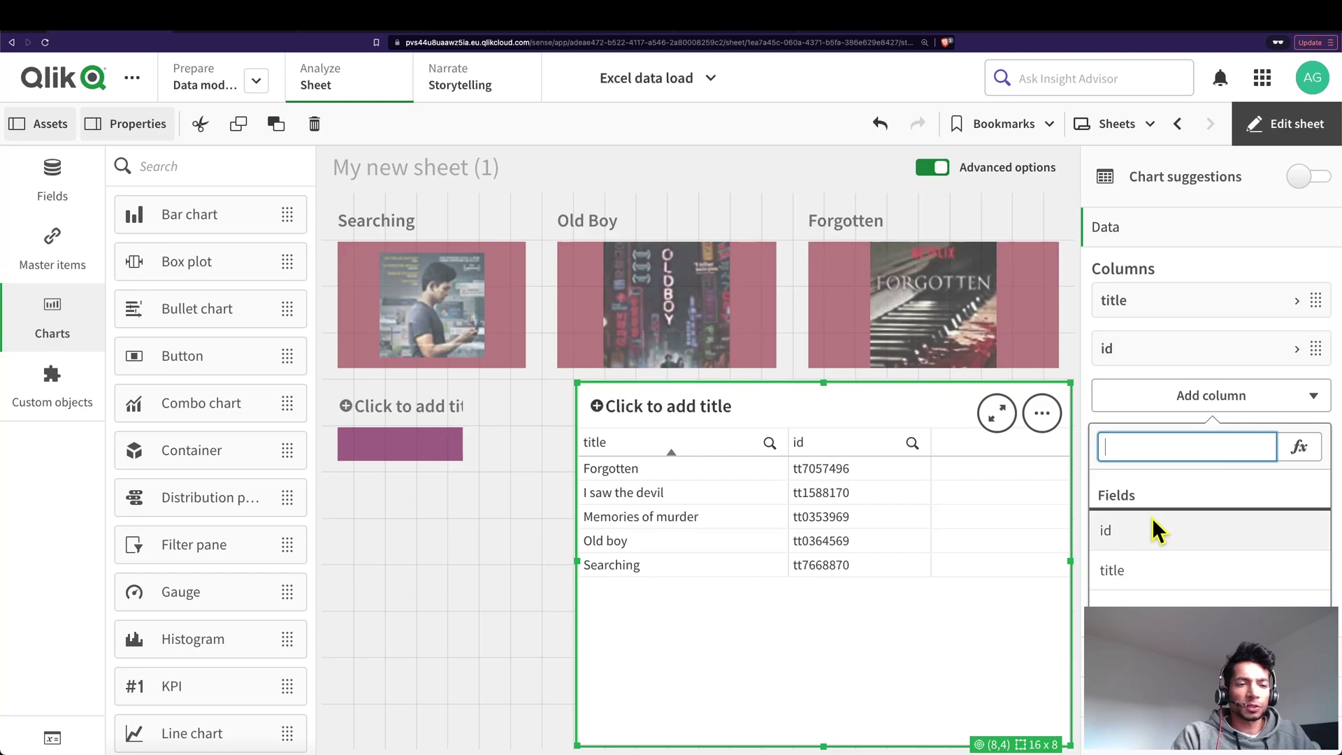
{"action": "left_click", "coordinate": [1139, 575]}
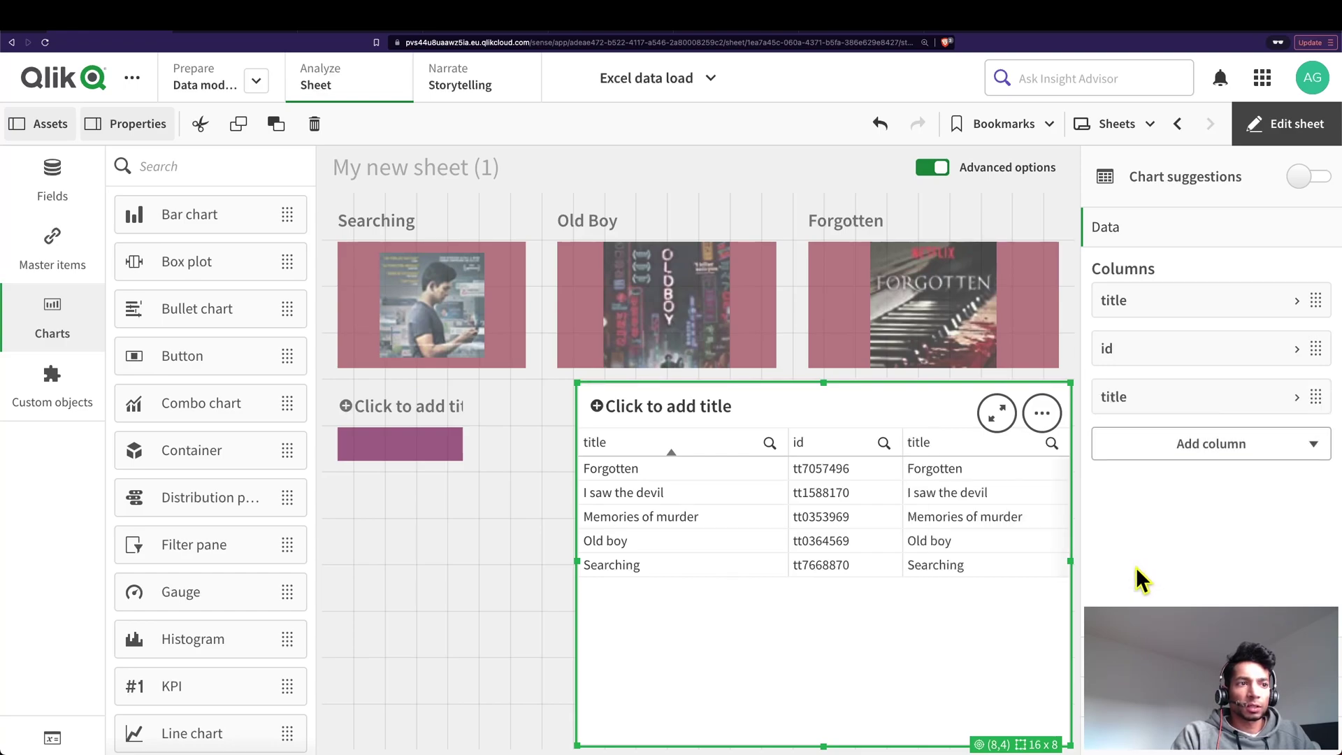
{"action": "left_click", "coordinate": [1199, 409]}
{"action": "scroll", "coordinate": [1195, 420], "scroll_direction": "down", "scroll_amount": 5}
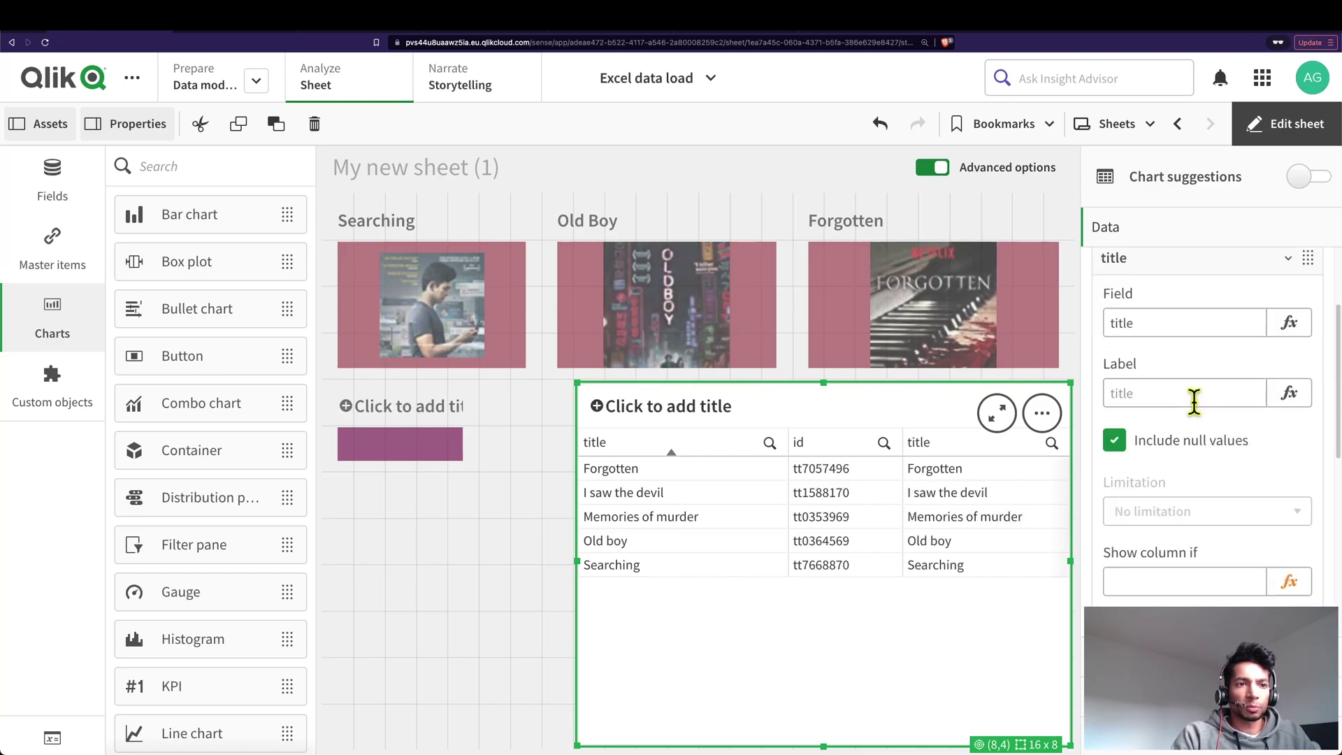
{"action": "scroll", "coordinate": [1193, 438], "scroll_direction": "down", "scroll_amount": 1}
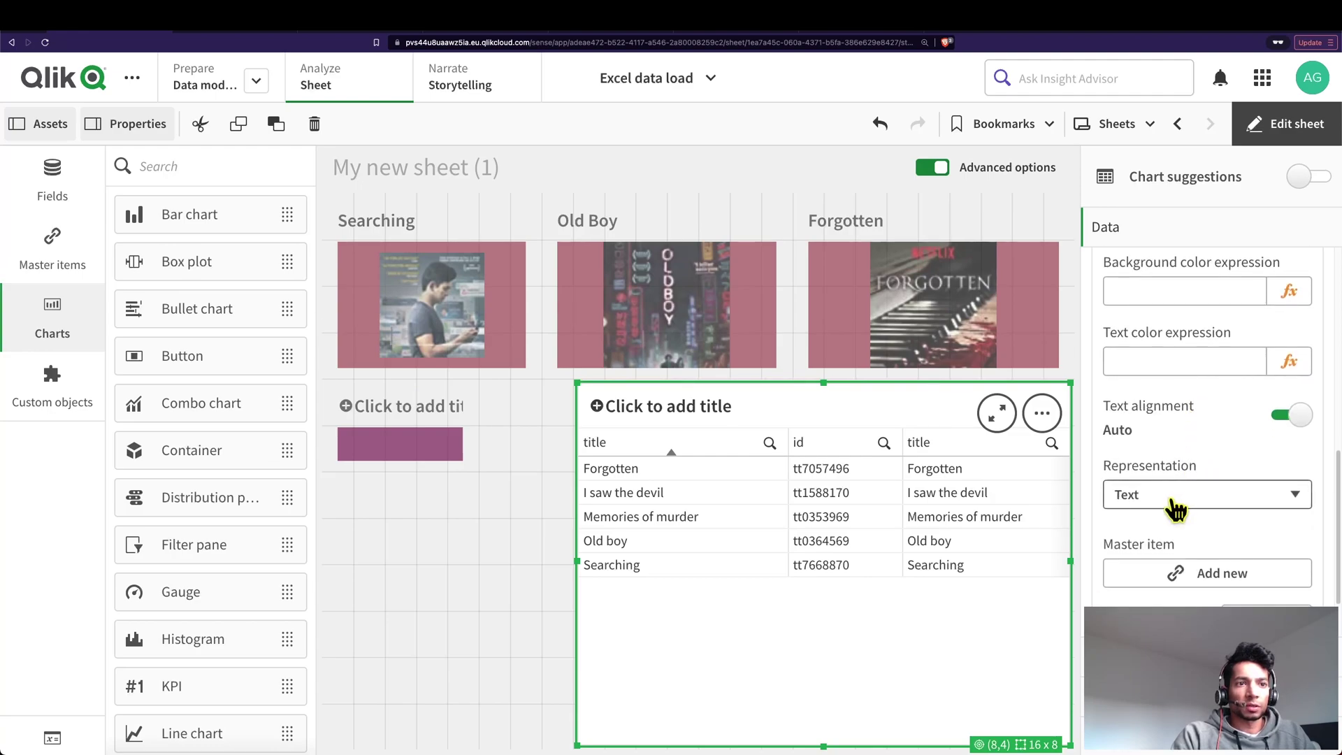
{"action": "left_click", "coordinate": [1173, 498]}
{"action": "left_click", "coordinate": [1159, 521]}
{"action": "scroll", "coordinate": [1198, 479], "scroll_direction": "down", "scroll_amount": 2}
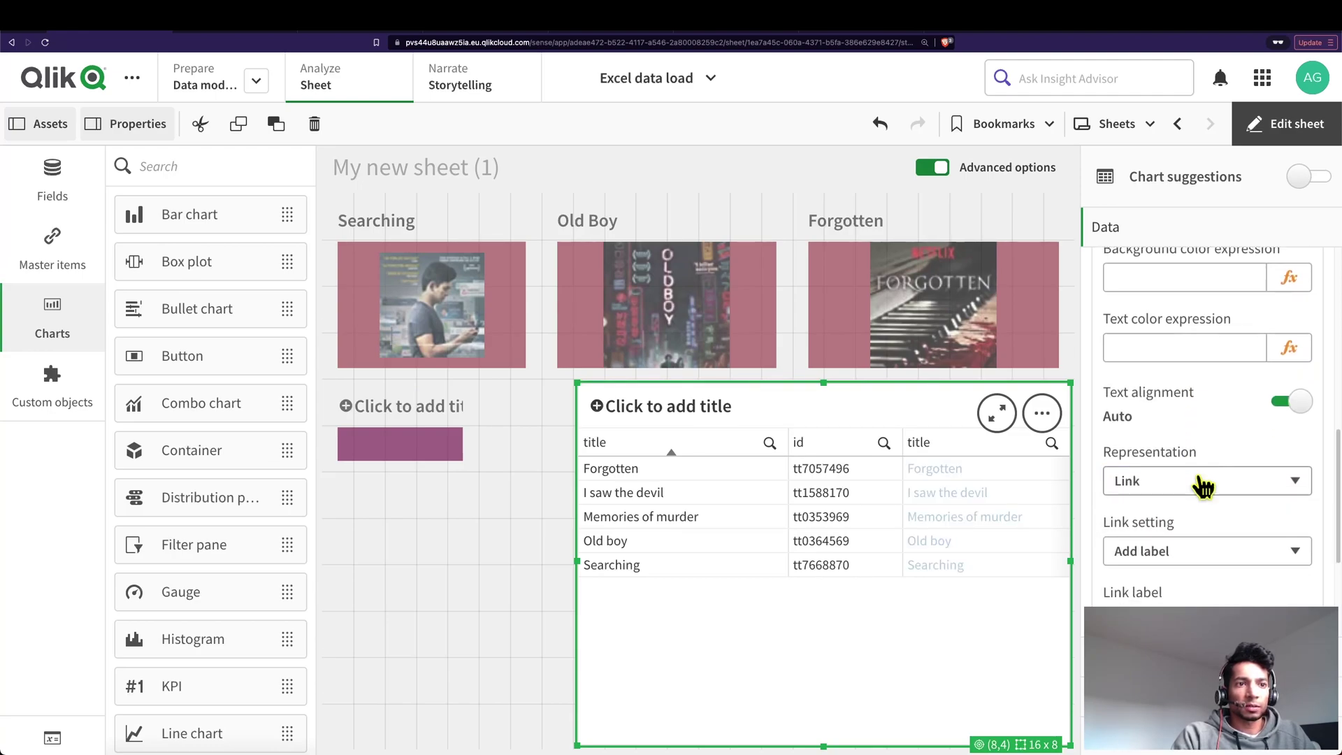
{"action": "left_click", "coordinate": [1176, 528]}
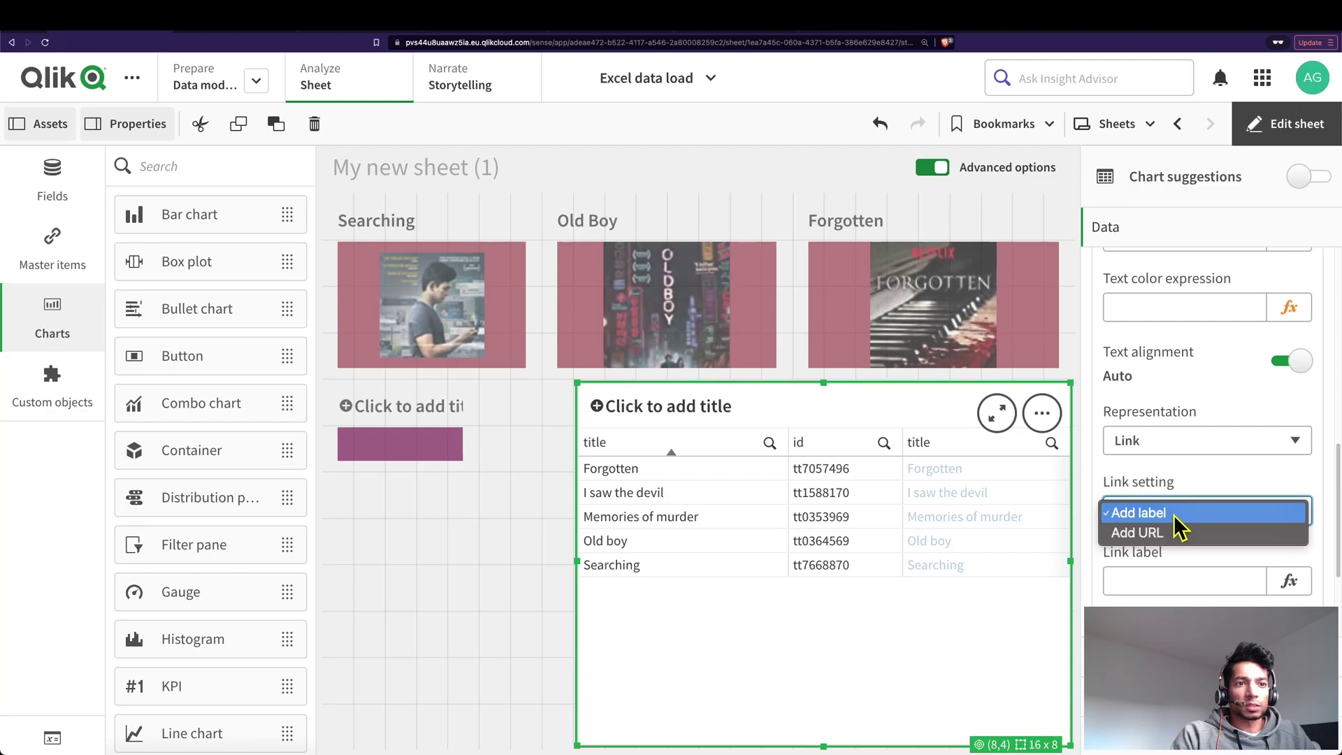
{"action": "left_click", "coordinate": [1175, 537]}
{"action": "scroll", "coordinate": [1188, 520], "scroll_direction": "down", "scroll_amount": 1}
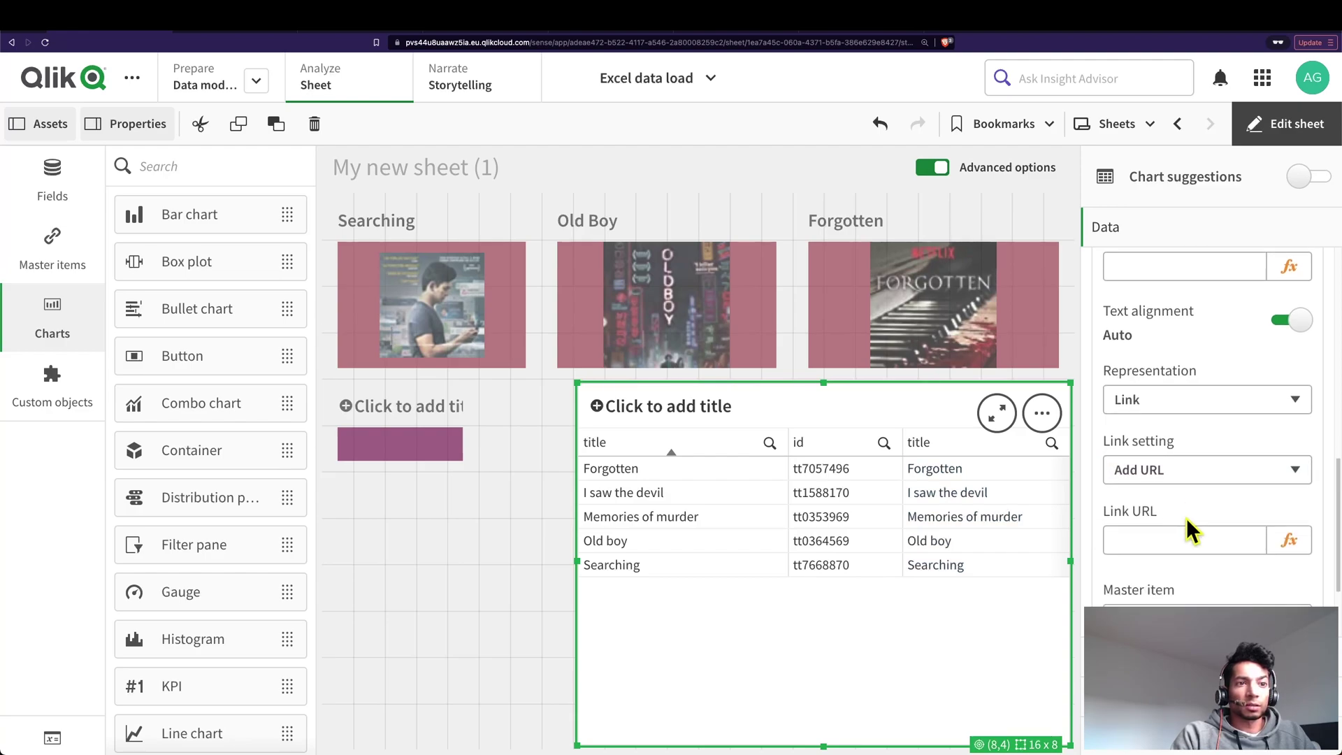
{"action": "left_click", "coordinate": [1283, 542]}
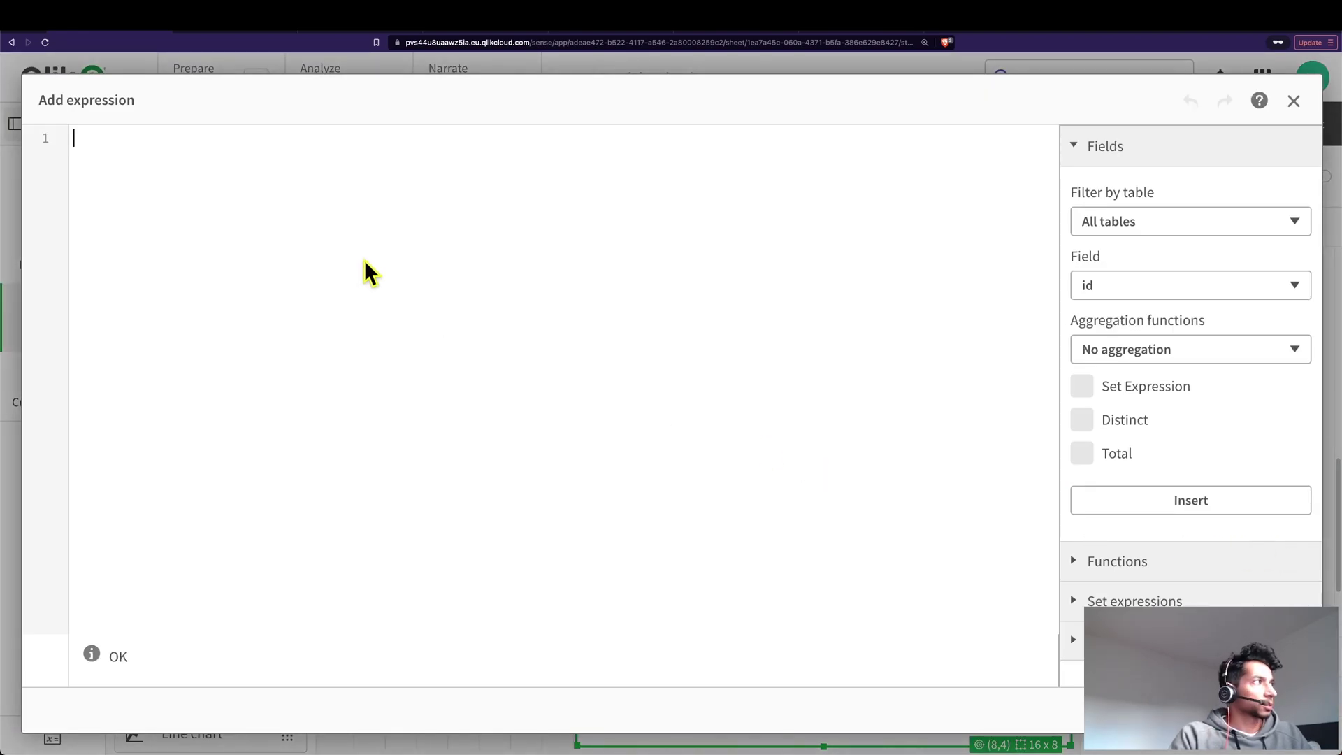
{"action": "type", "text": "https://www.imdb.com/title/tt0353969/"}
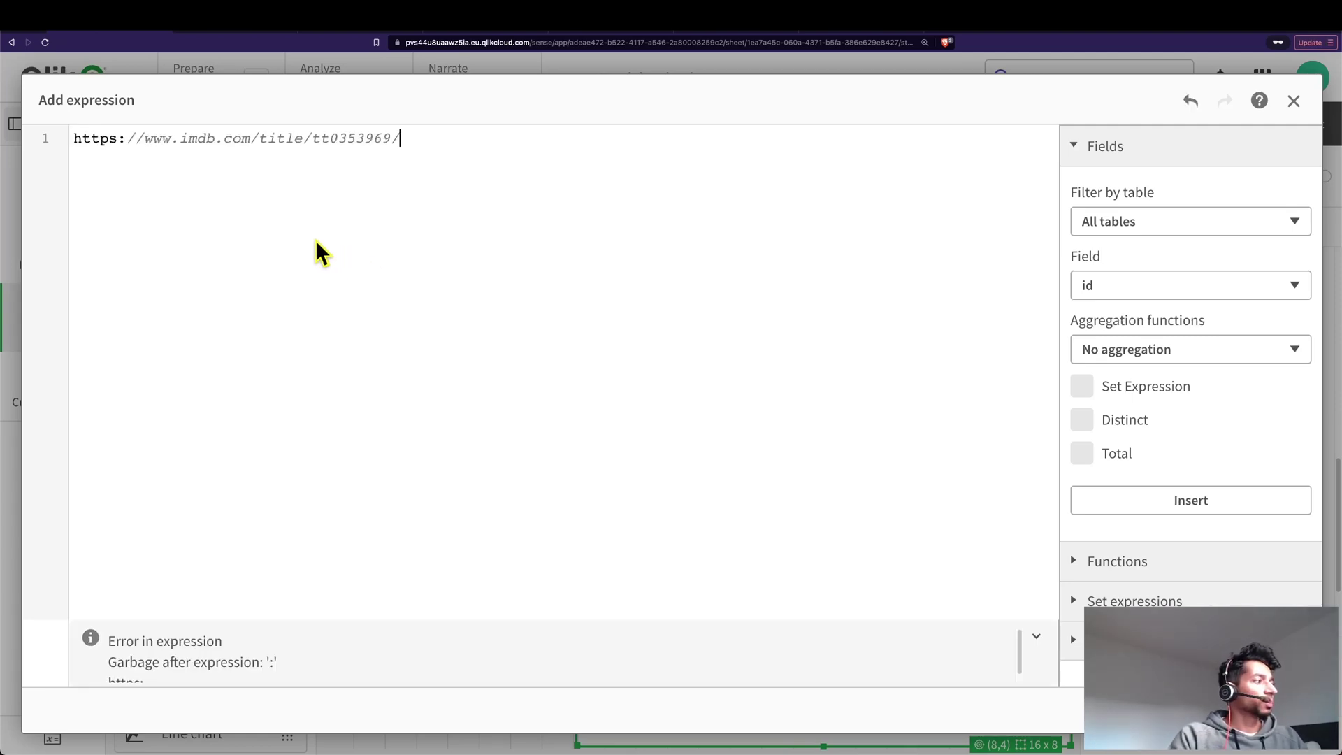
{"action": "key", "text": "super+a"}
{"action": "type", "text": "'"}
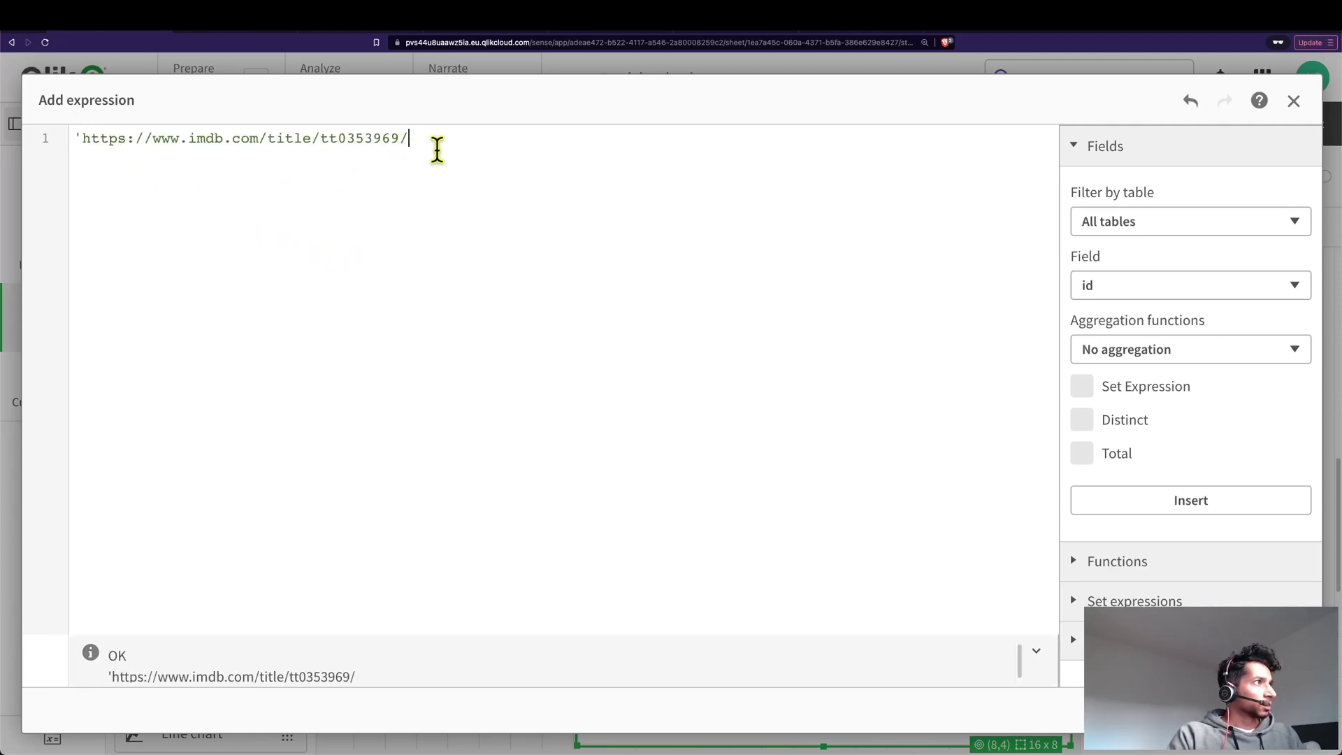
{"action": "double_click", "coordinate": [344, 143]}
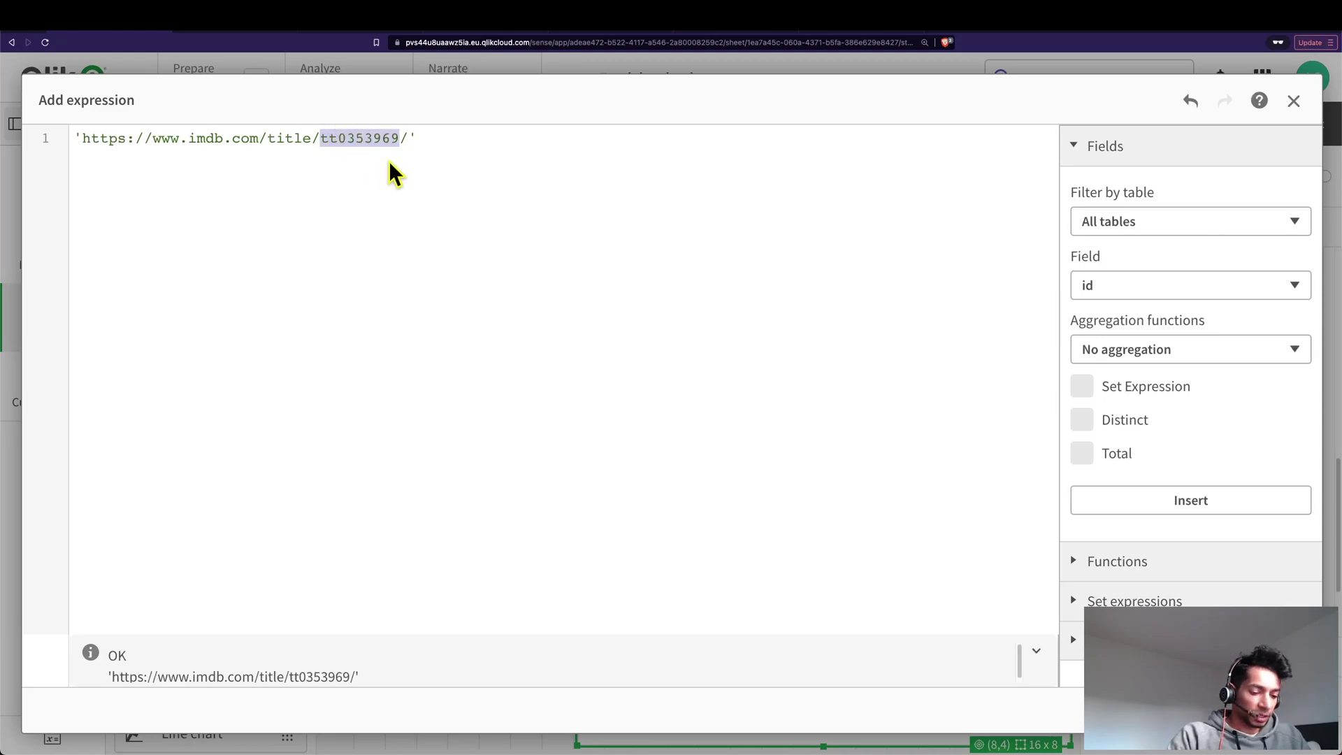
{"action": "key", "text": "BackSpace"}
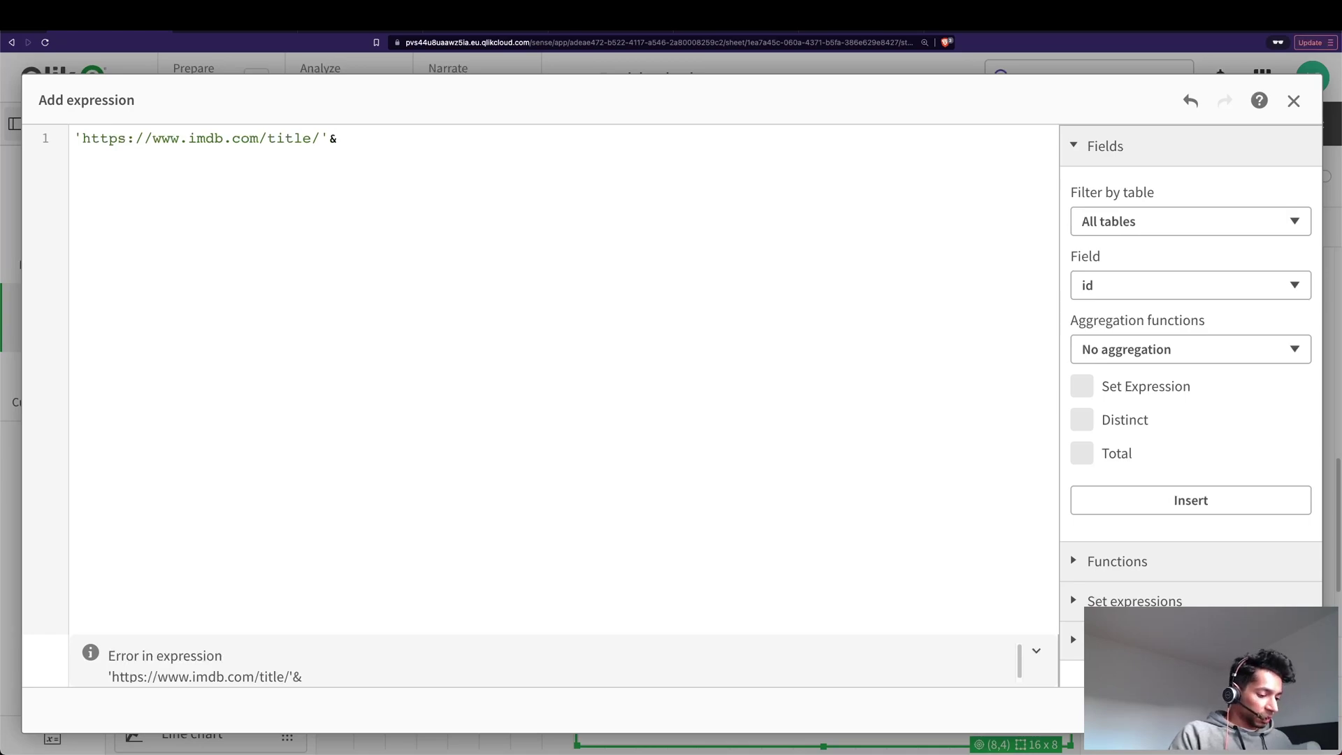
{"action": "type", "text": "id"}
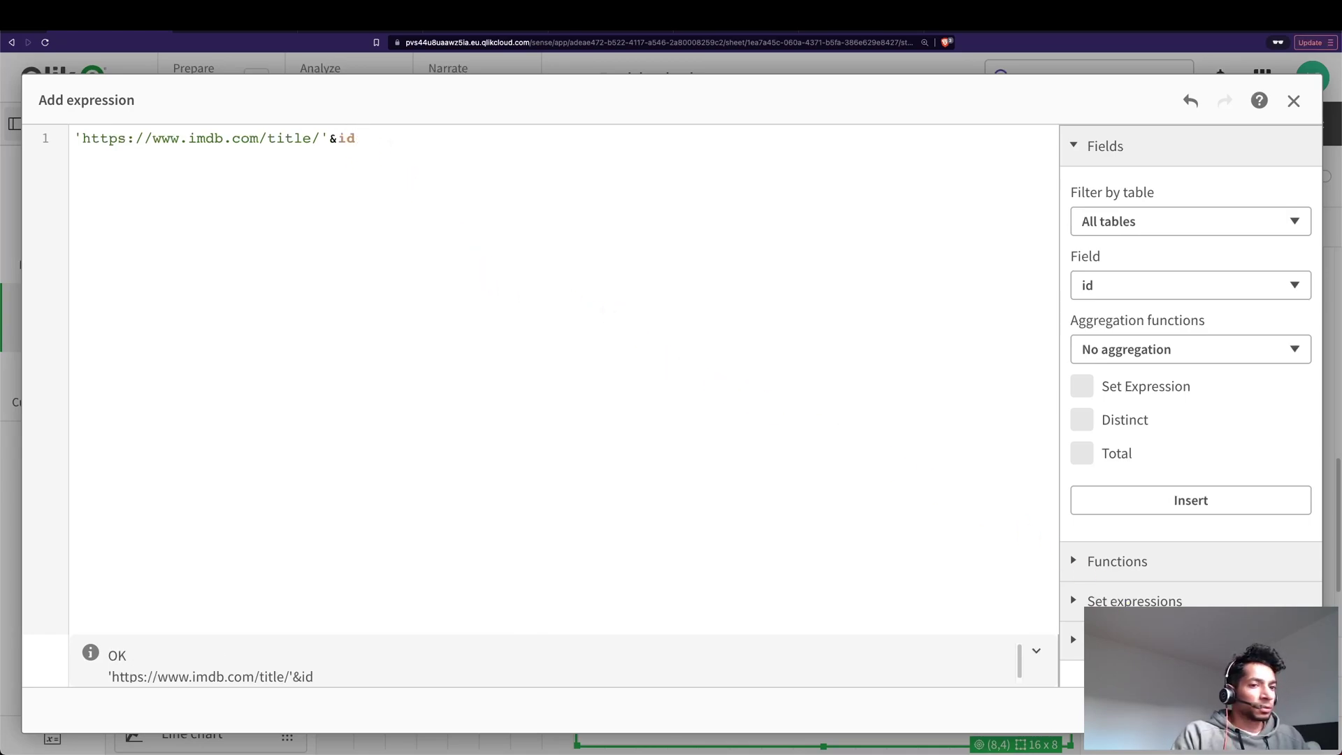
{"action": "left_click", "coordinate": [1286, 710]}
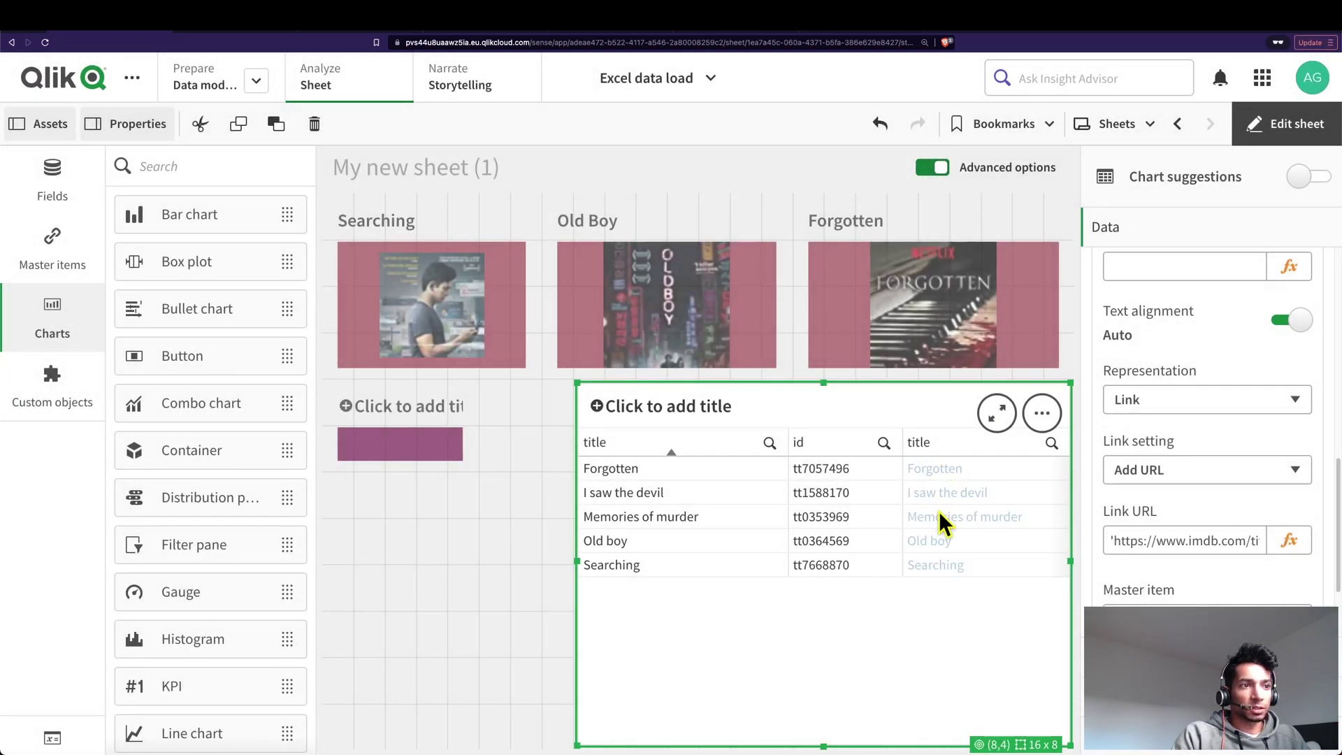
Test the 'I saw the devil' title link on IMDb, then return the sheet to edit mode.
{"action": "scroll", "coordinate": [1216, 552], "scroll_direction": "down", "scroll_amount": 3}
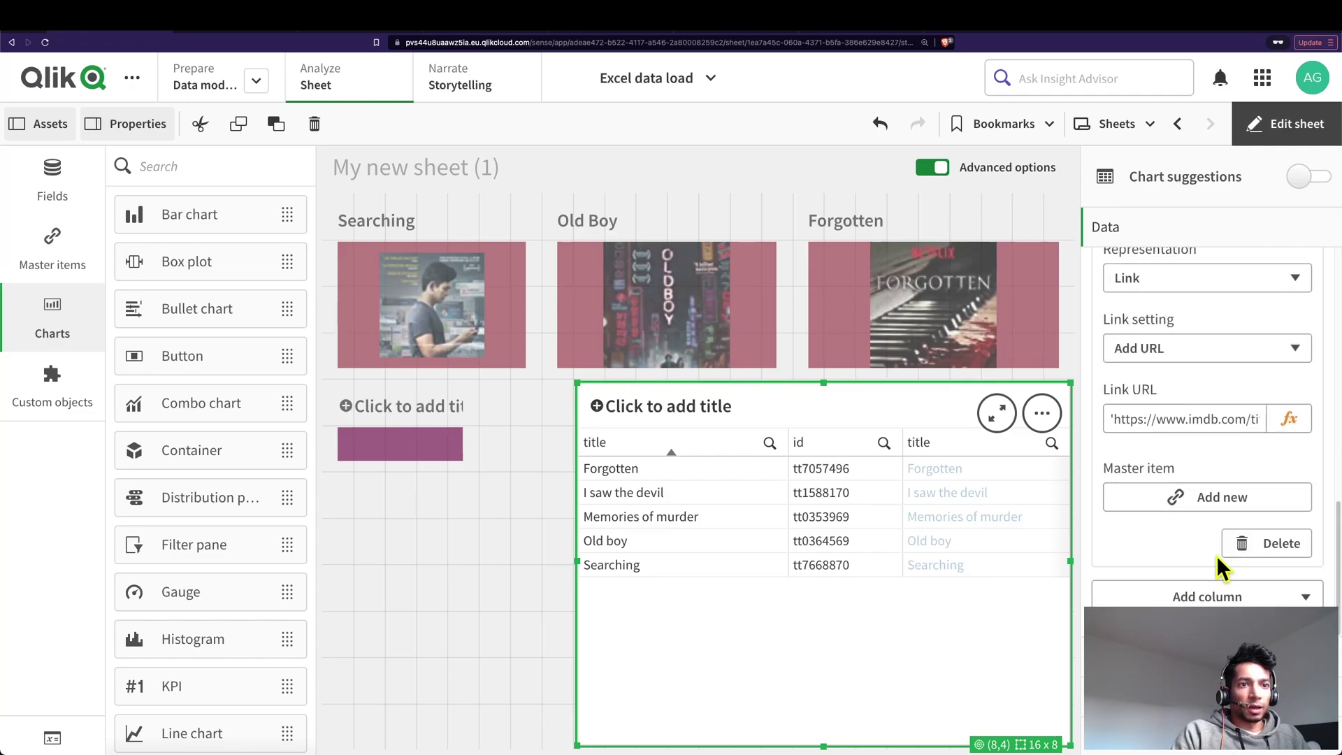
{"action": "left_click", "coordinate": [1295, 123]}
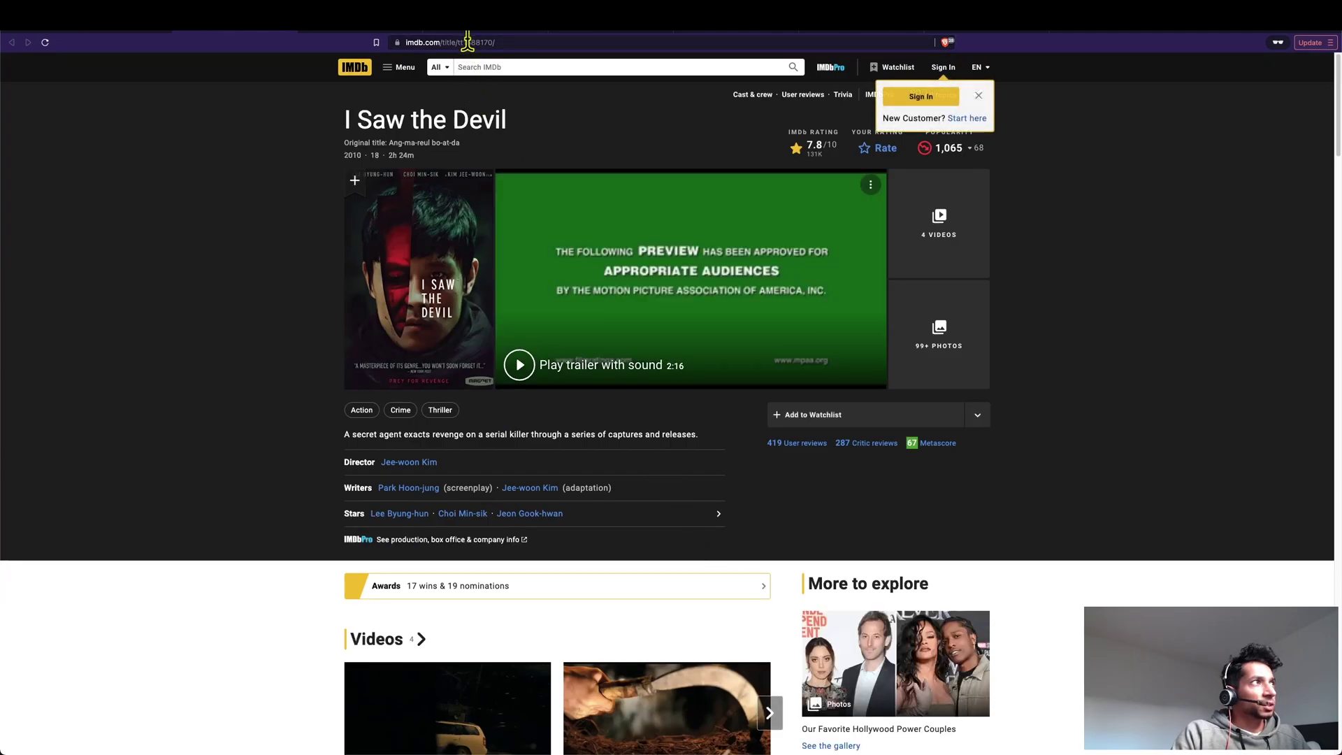
{"action": "double_click", "coordinate": [467, 42]}
{"action": "left_click", "coordinate": [140, 35]}
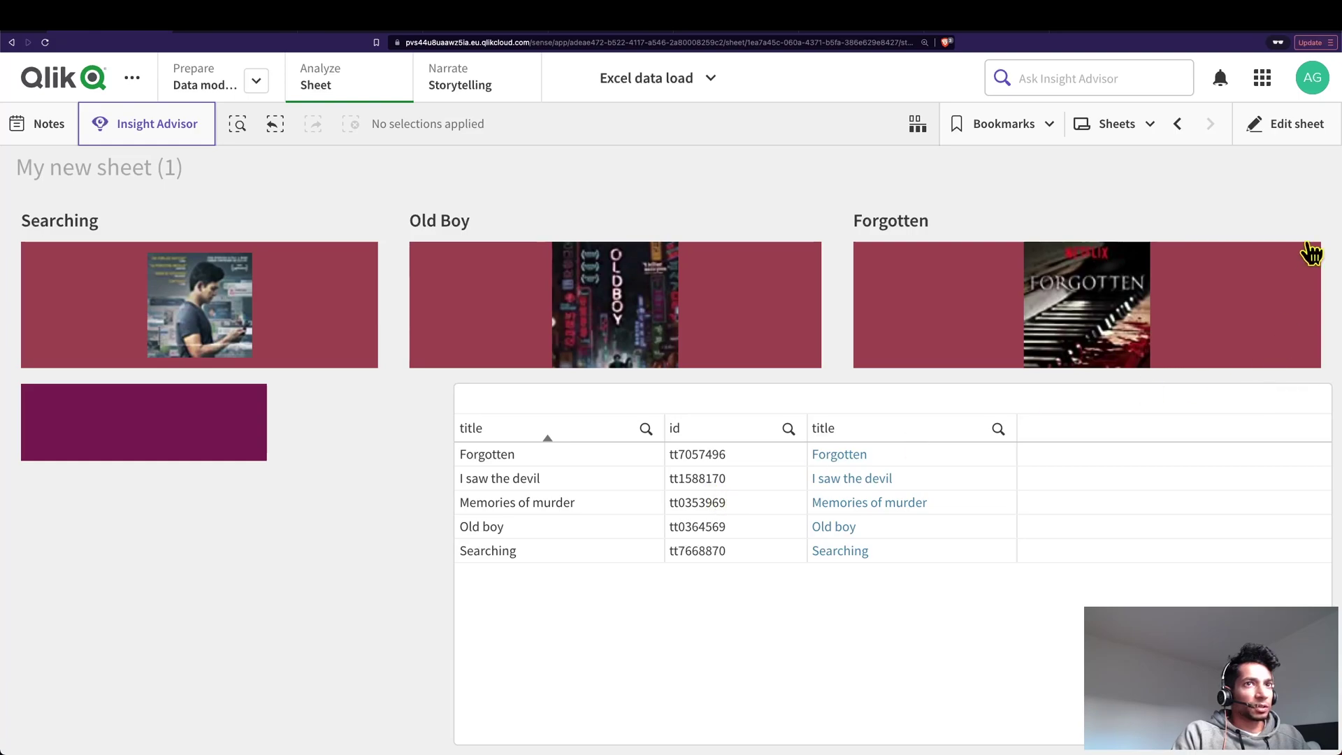
{"action": "left_click", "coordinate": [1279, 124]}
Delete the plain title column and move the linked title column before id.
{"action": "left_click", "coordinate": [1146, 320]}
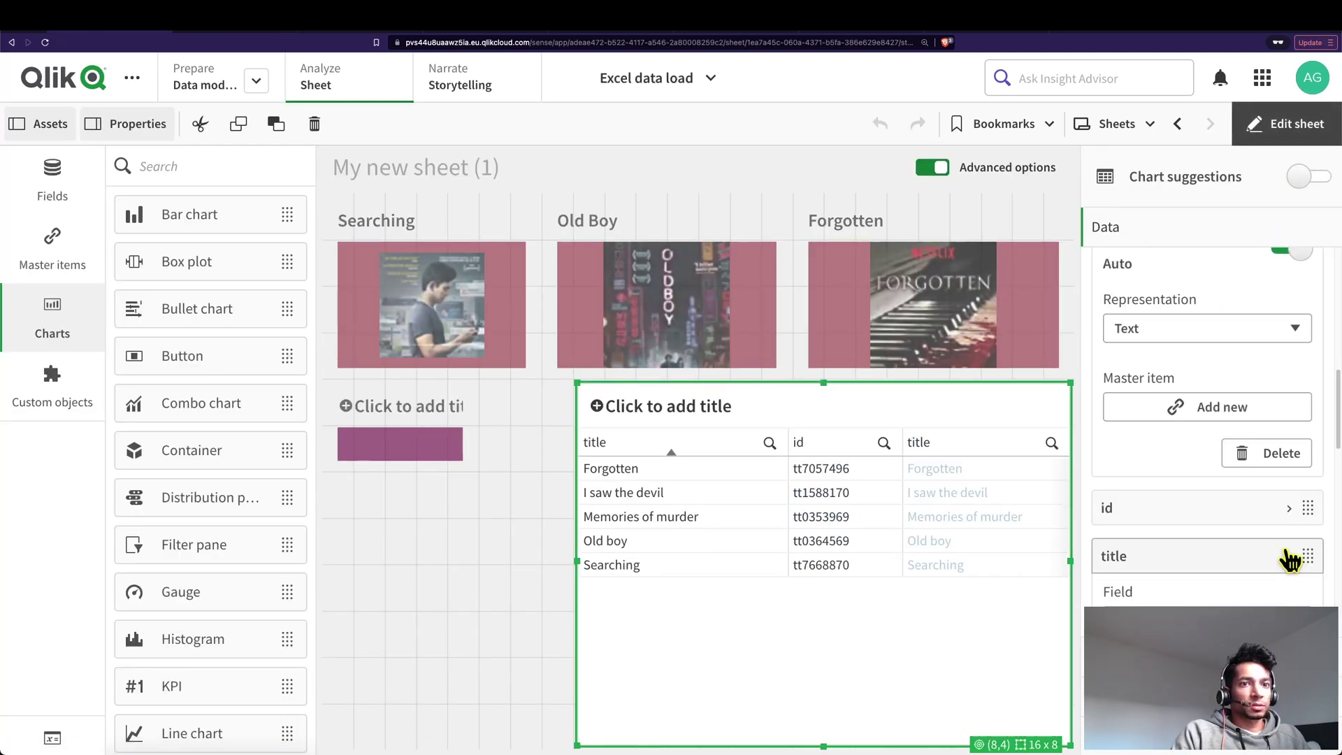
{"action": "left_click", "coordinate": [1291, 456]}
{"action": "left_click_drag", "start_coordinate": [1308, 348], "coordinate": [1309, 292]}
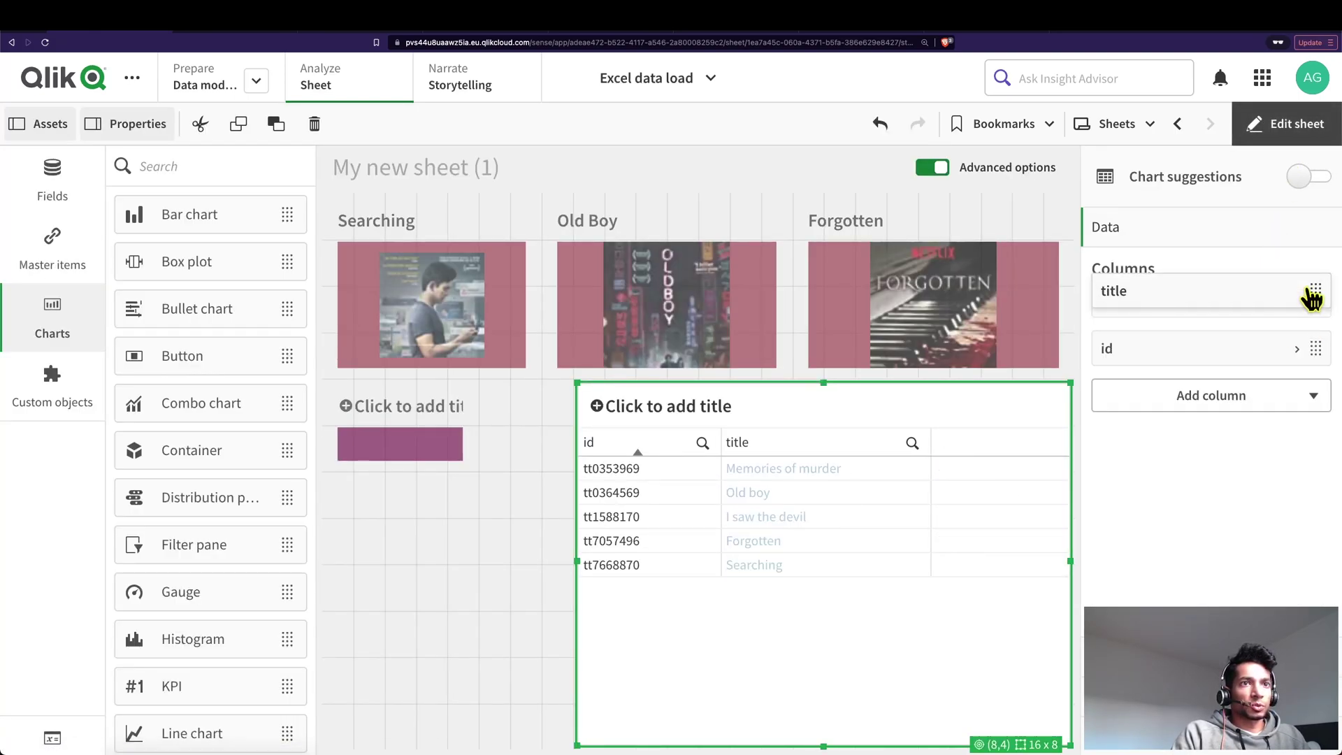
Exit editing and test the Forgotten title link on IMDb.
{"action": "left_click", "coordinate": [1293, 123]}
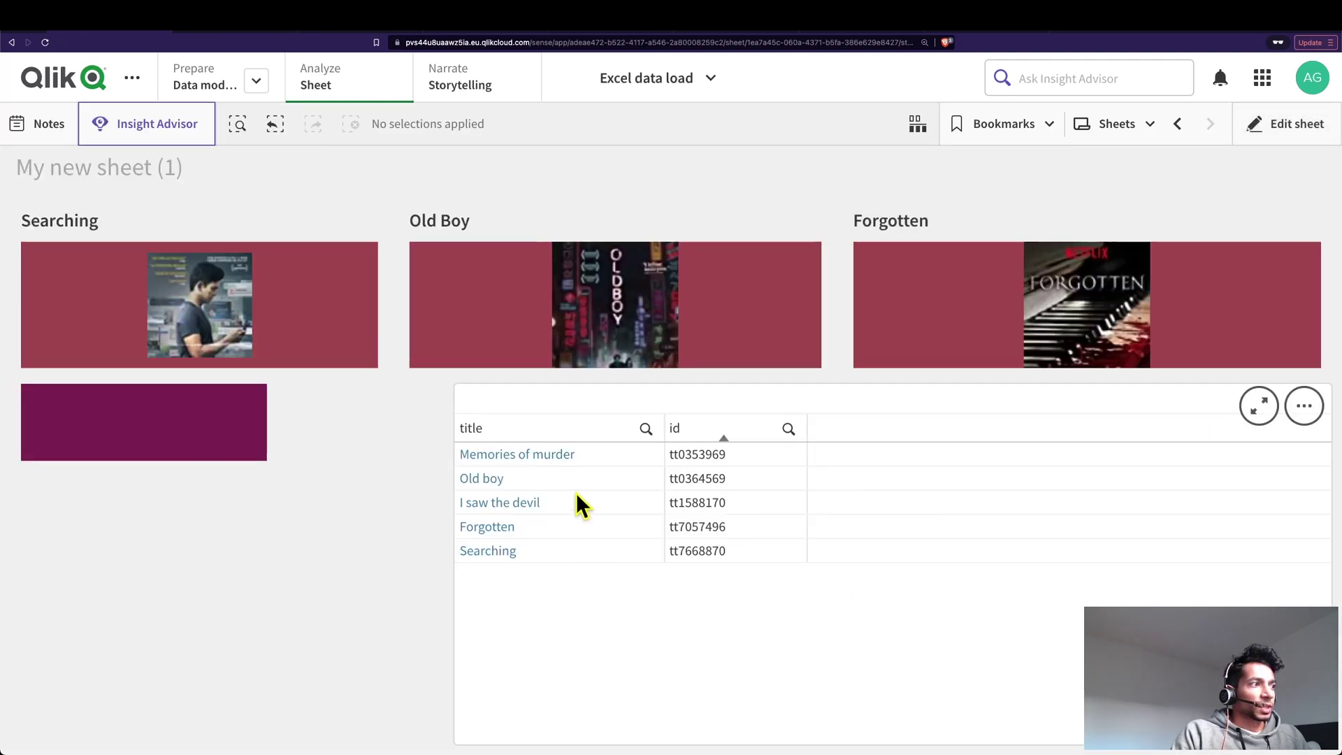
{"action": "left_click", "coordinate": [493, 530]}
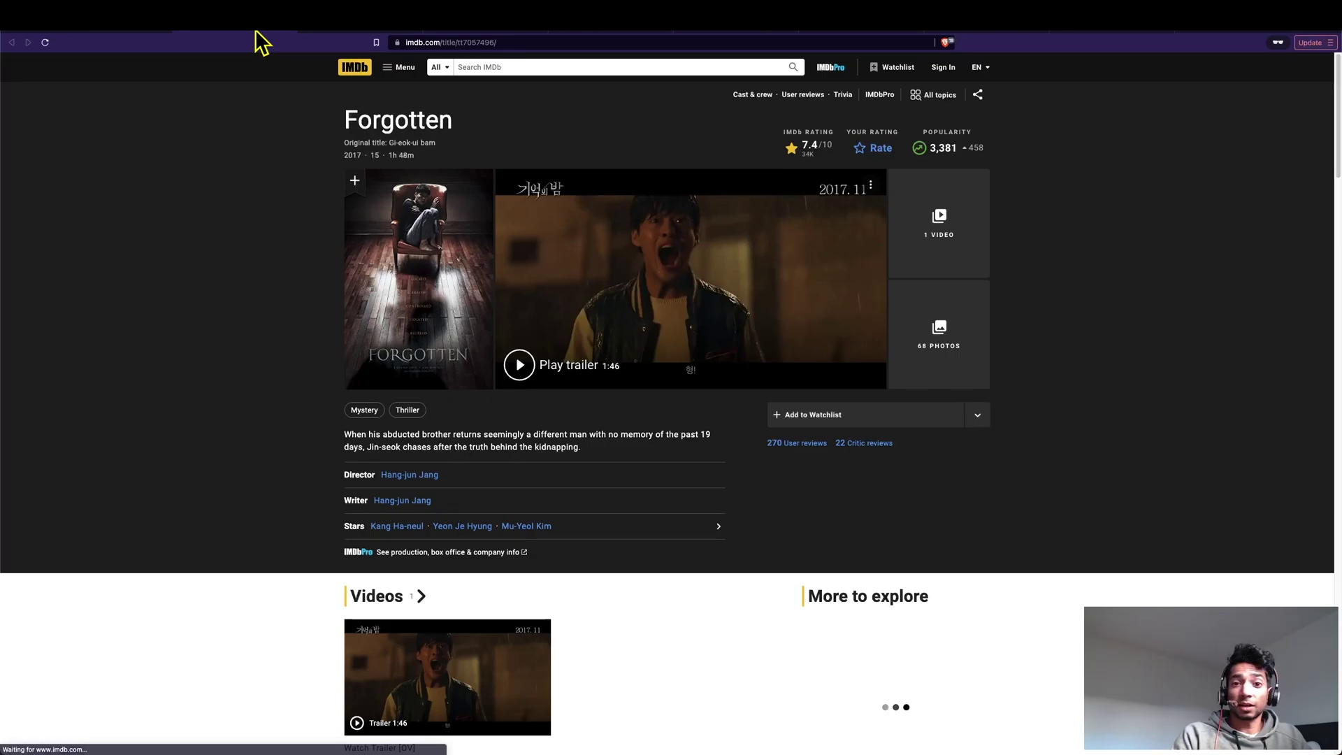
{"action": "left_click", "coordinate": [122, 38]}
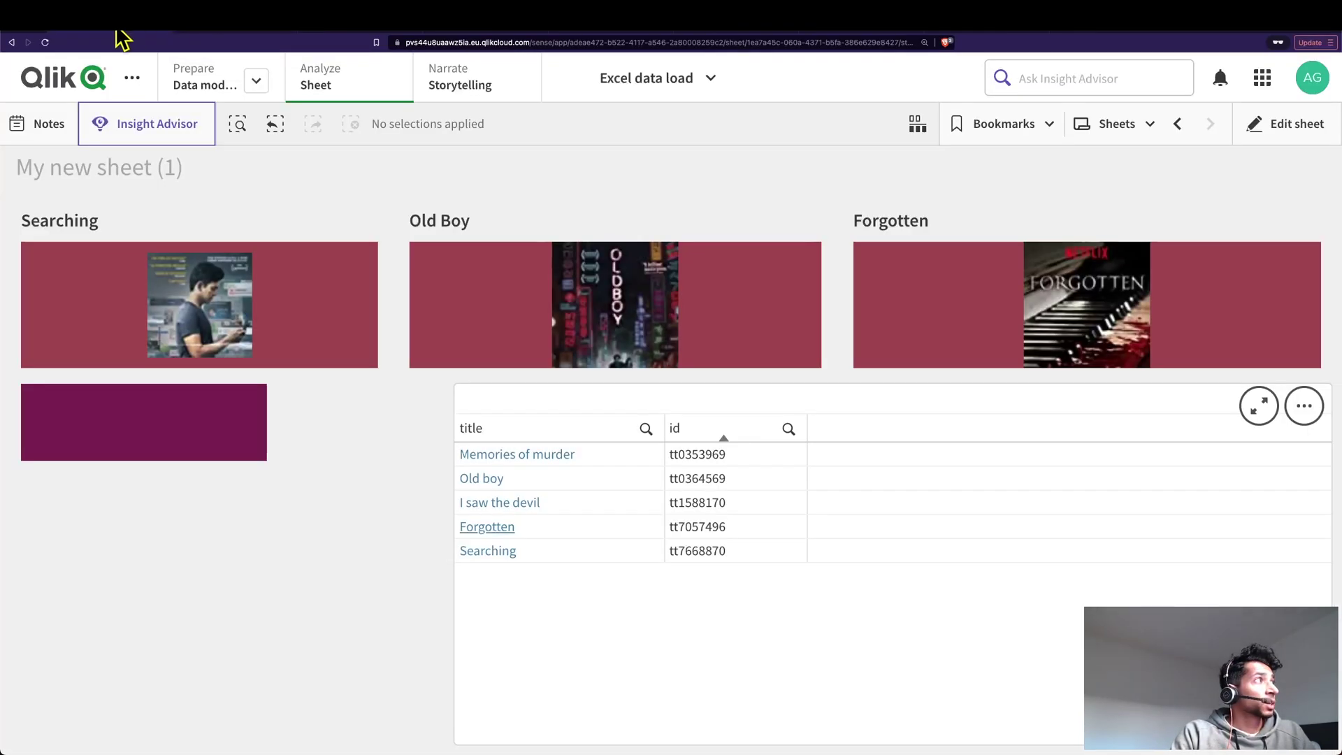